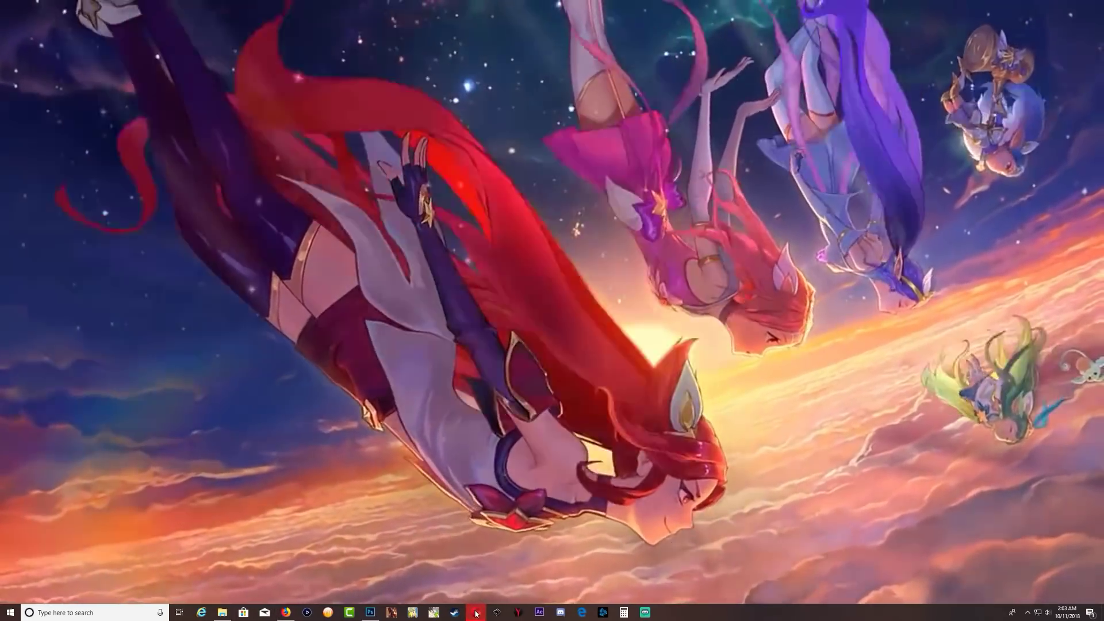
Switch to the browser's GitHub page for Sony Homebrew Manager 1.4 and call up the Sony.Homebrew.Manager.1.4.zip download, cancelling the save.
mouse_move(476, 614)
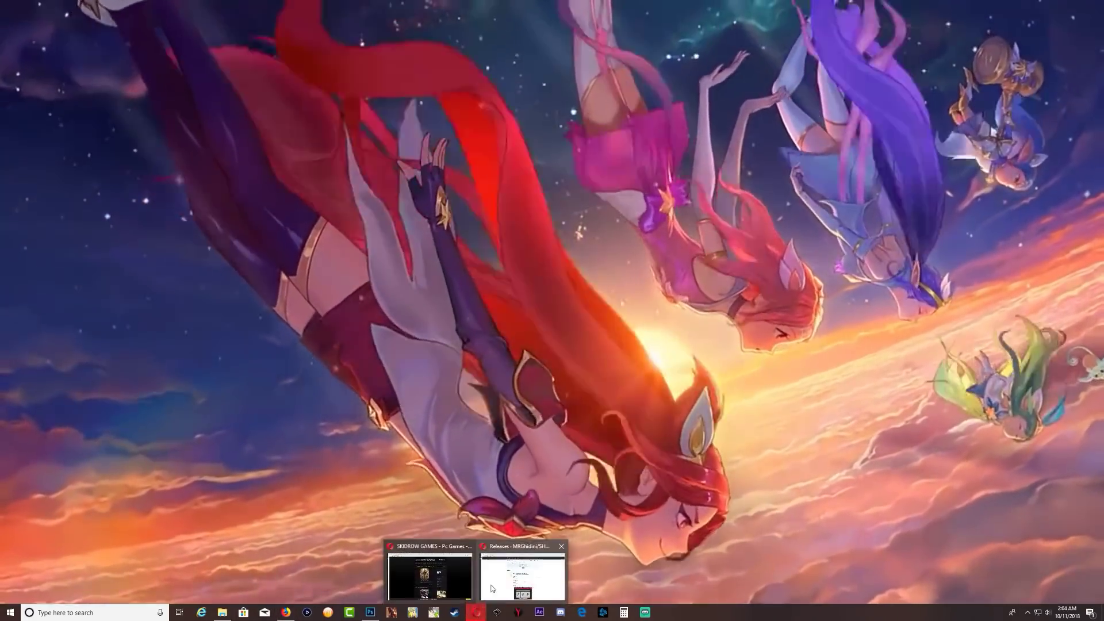
left_click(526, 575)
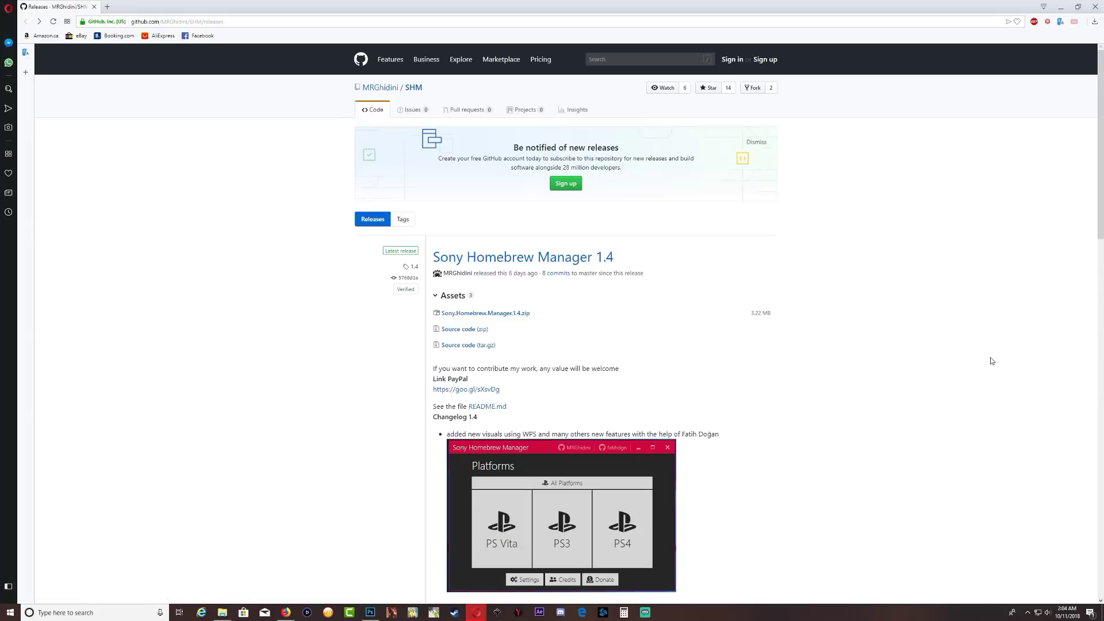
left_click(511, 317)
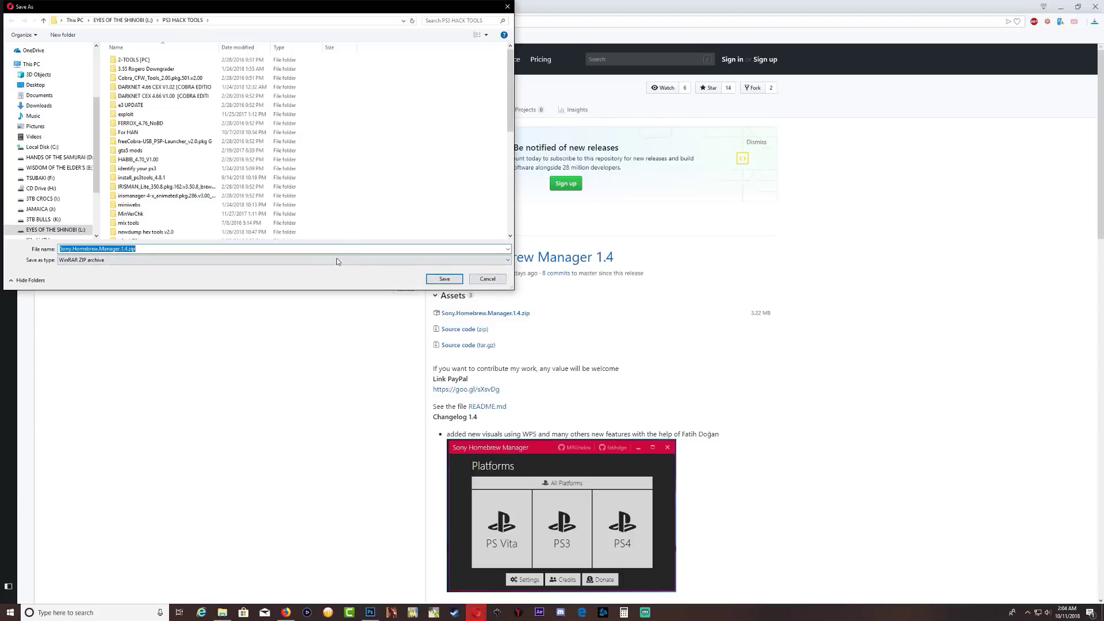
left_click(487, 279)
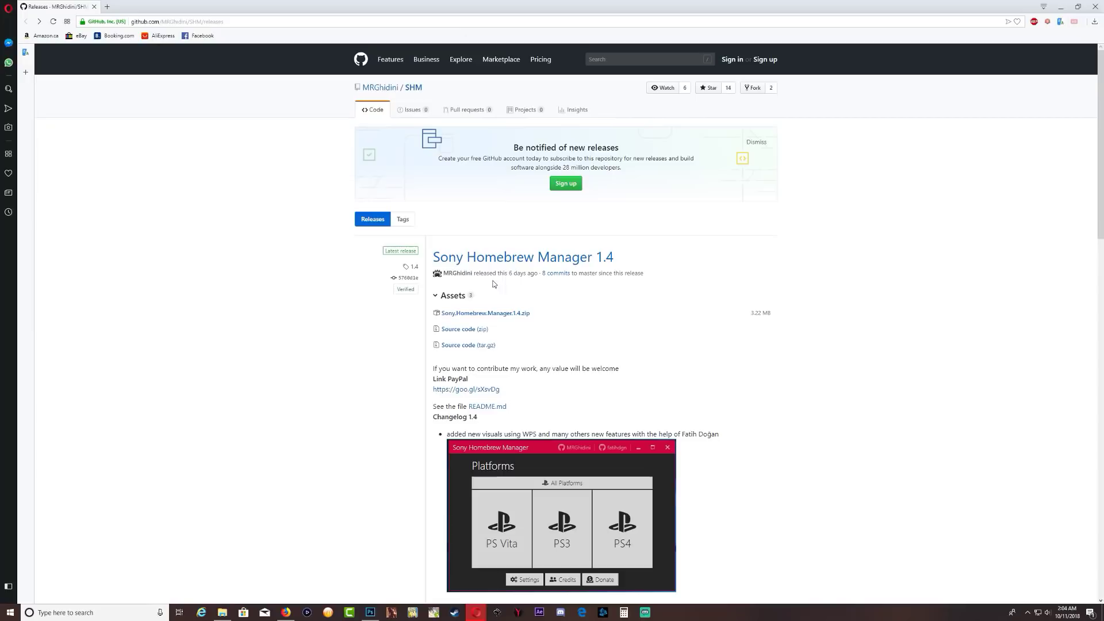
Open README.md and examine the setup instructions, especially the recommended PS3 and PS4 TSV links for Settings.
left_click(491, 411)
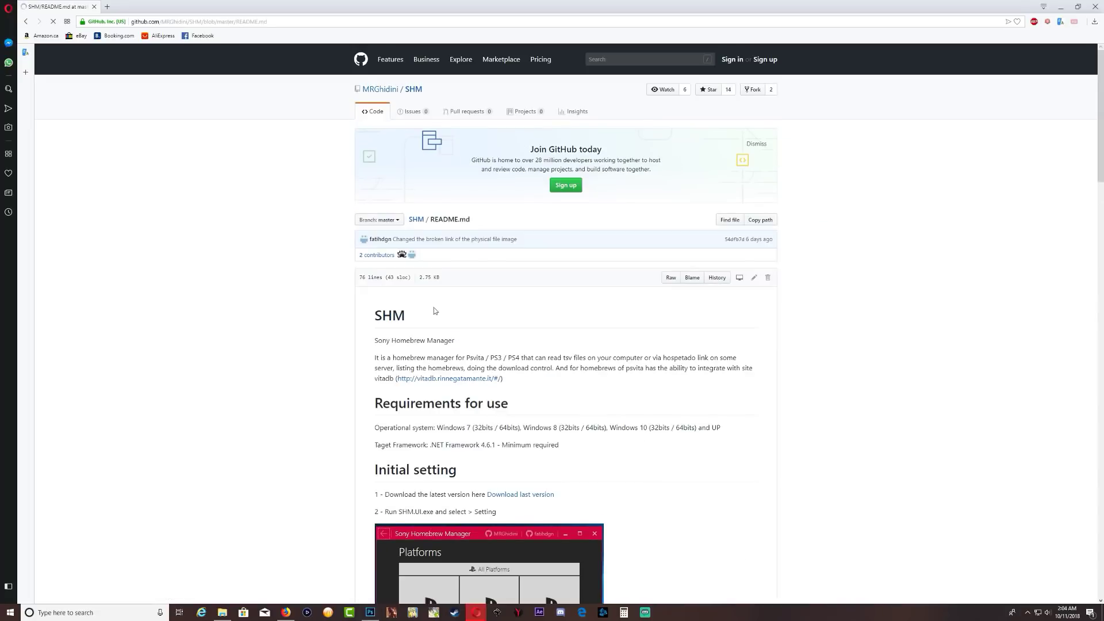
scroll(858, 280, "down", 20)
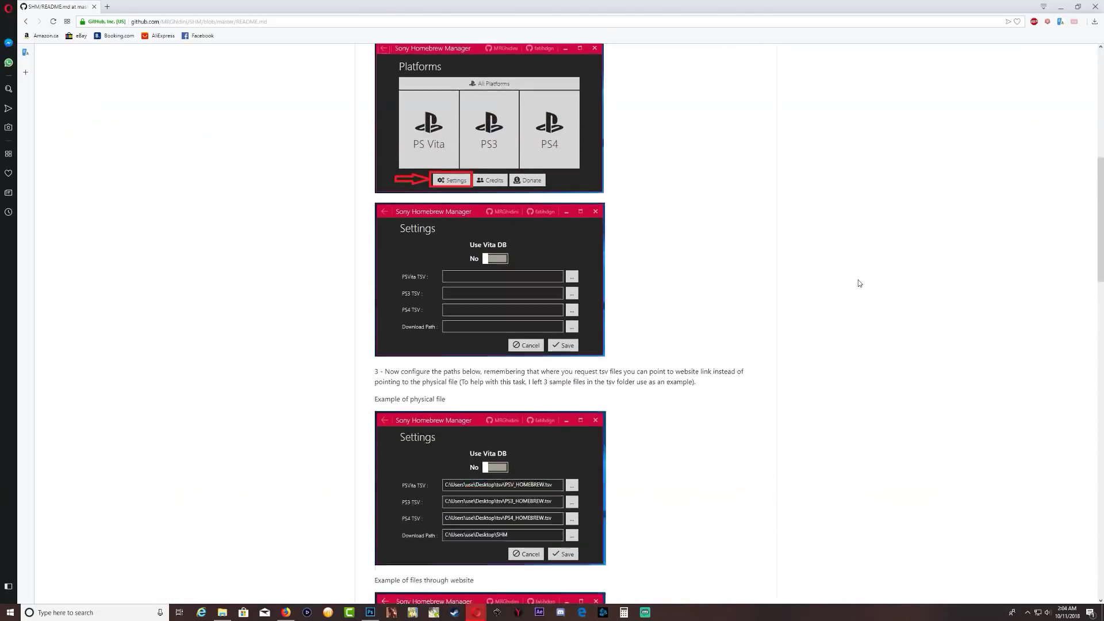
scroll(861, 297, "down", 10)
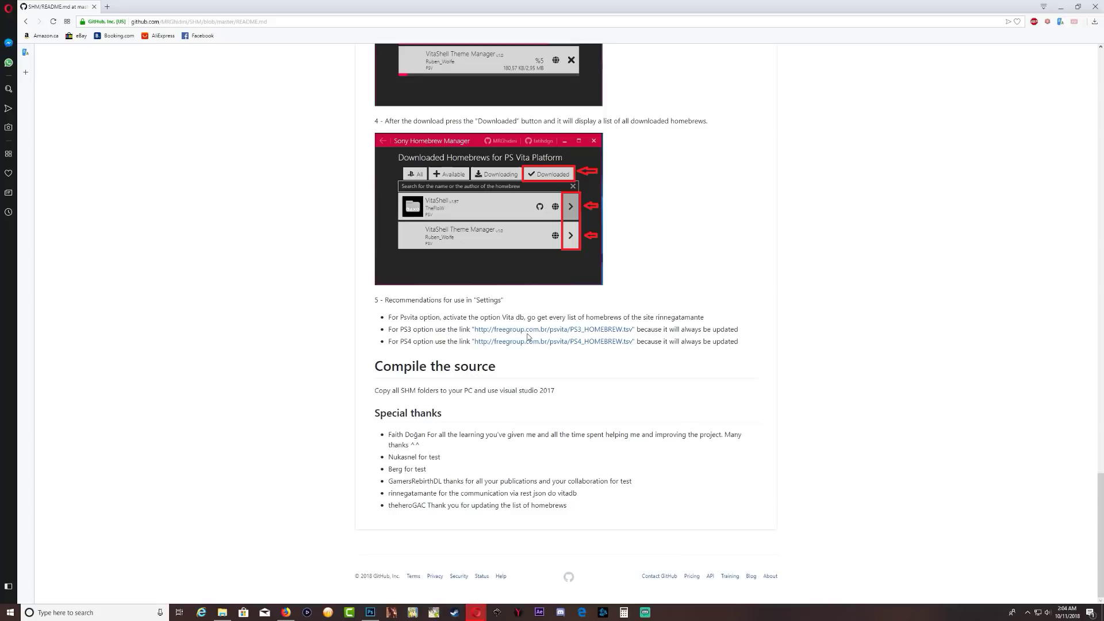
mouse_move(404, 329)
left_mouse_down()
mouse_move(417, 330)
mouse_move(403, 341)
mouse_move(417, 341)
left_mouse_up()
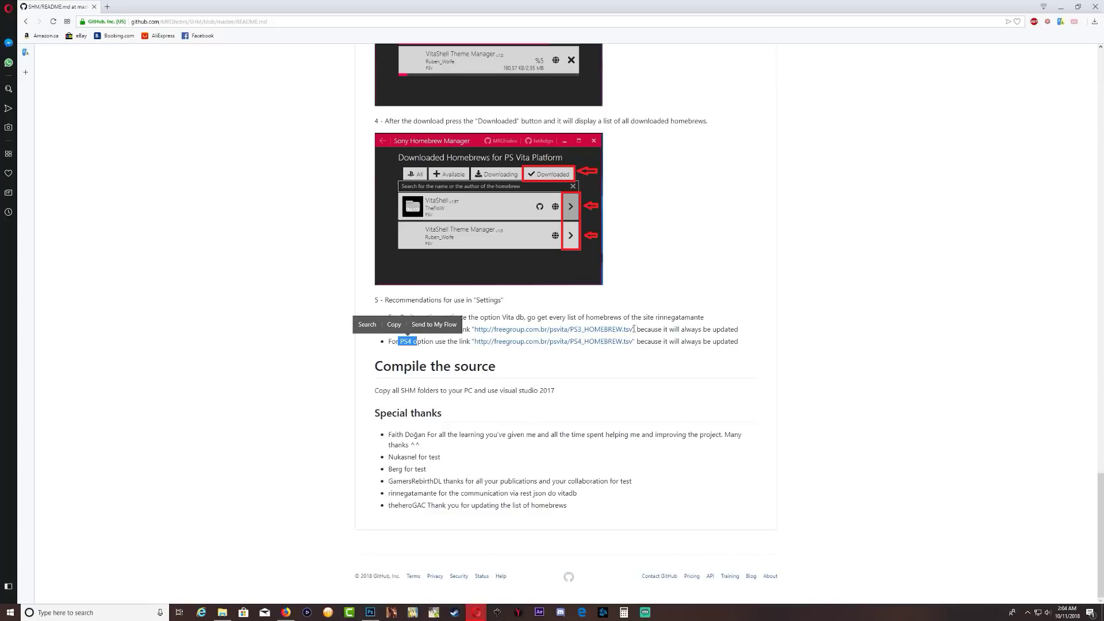
left_click(384, 349)
left_click_drag(397, 341, 571, 354)
left_click(409, 332)
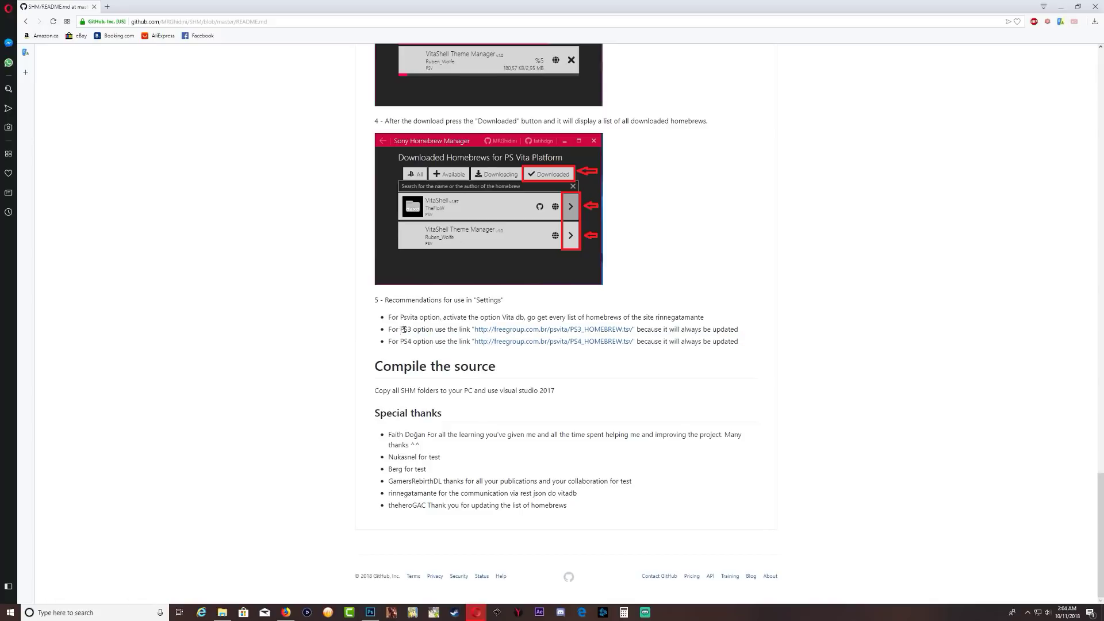
left_click_drag(409, 332, 433, 333)
left_click(662, 388)
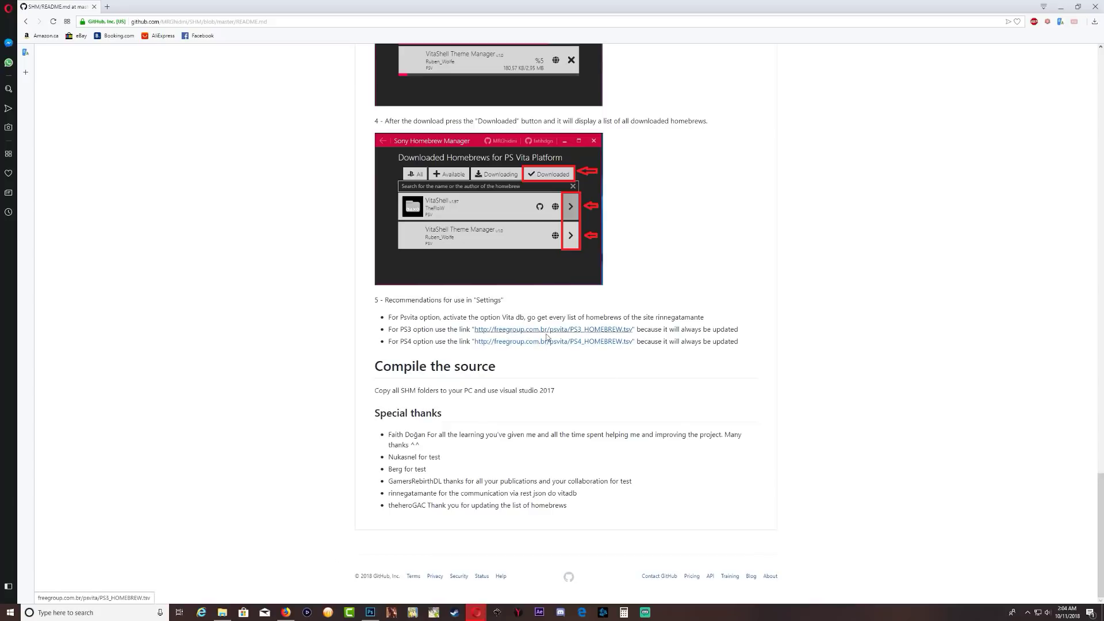
Open New Text Document.txt from the Downloads folder in File Explorer and place it below the README's recommended links.
left_click(222, 613)
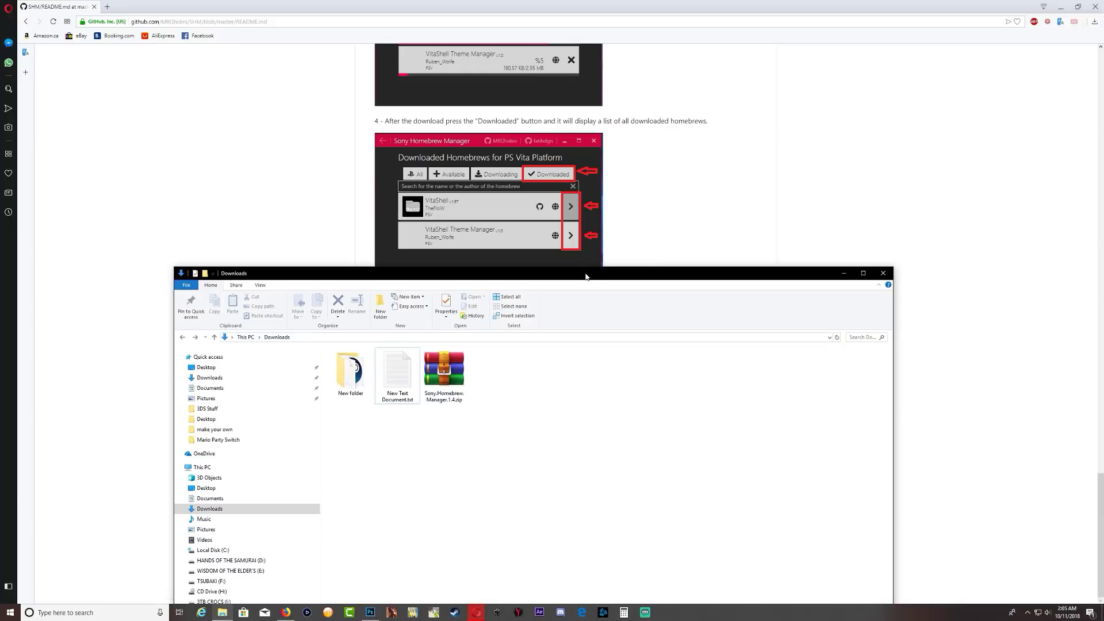
left_click_drag(585, 275, 540, 167)
left_click(363, 288)
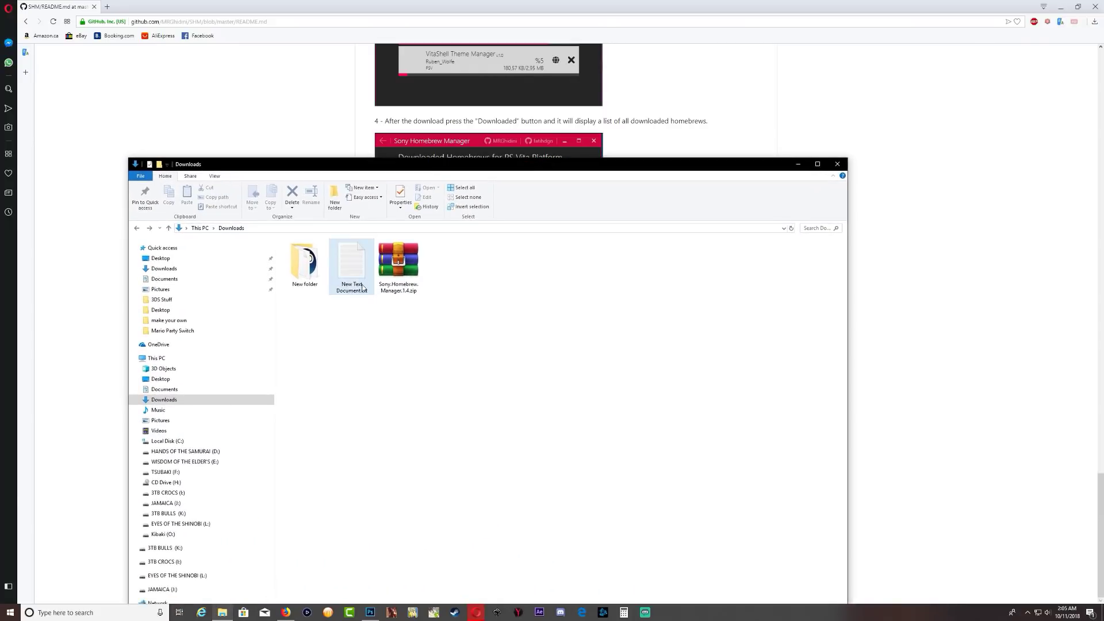
left_click_drag(389, 165, 561, 377)
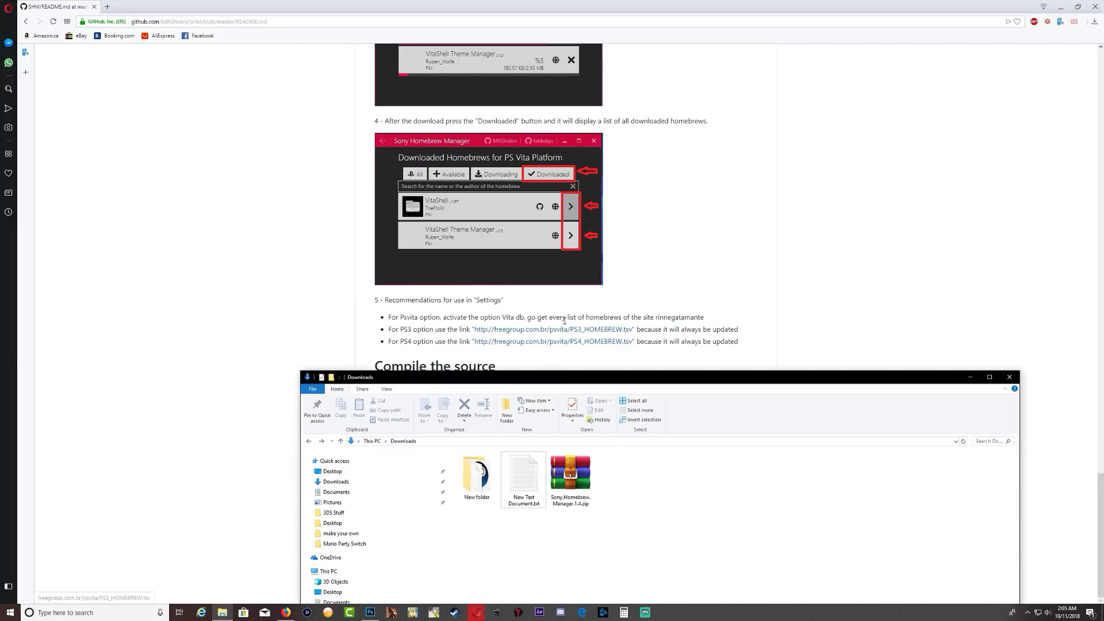
double_click(522, 493)
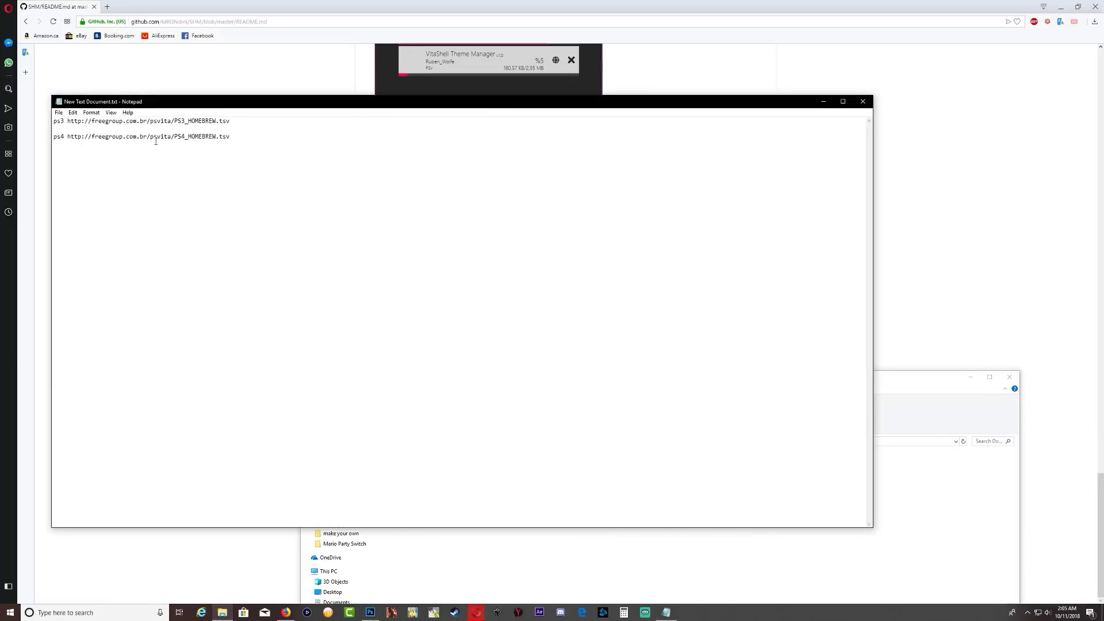
left_click_drag(163, 104, 520, 371)
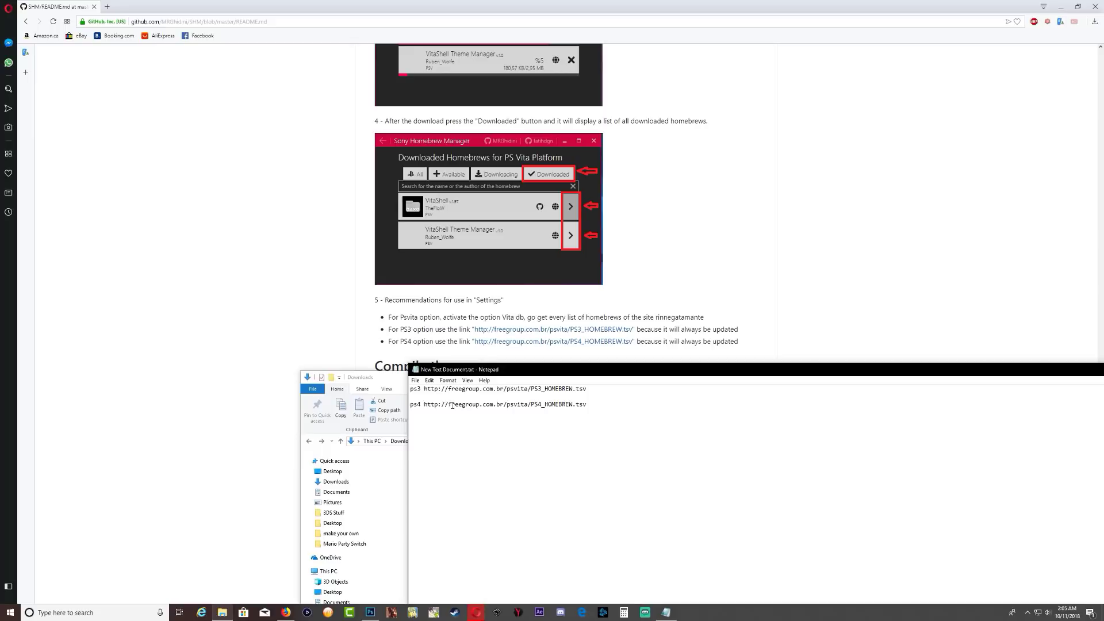
Review the ps3 and ps4 link lines in the text document, and minimize its window.
left_click_drag(409, 389, 593, 391)
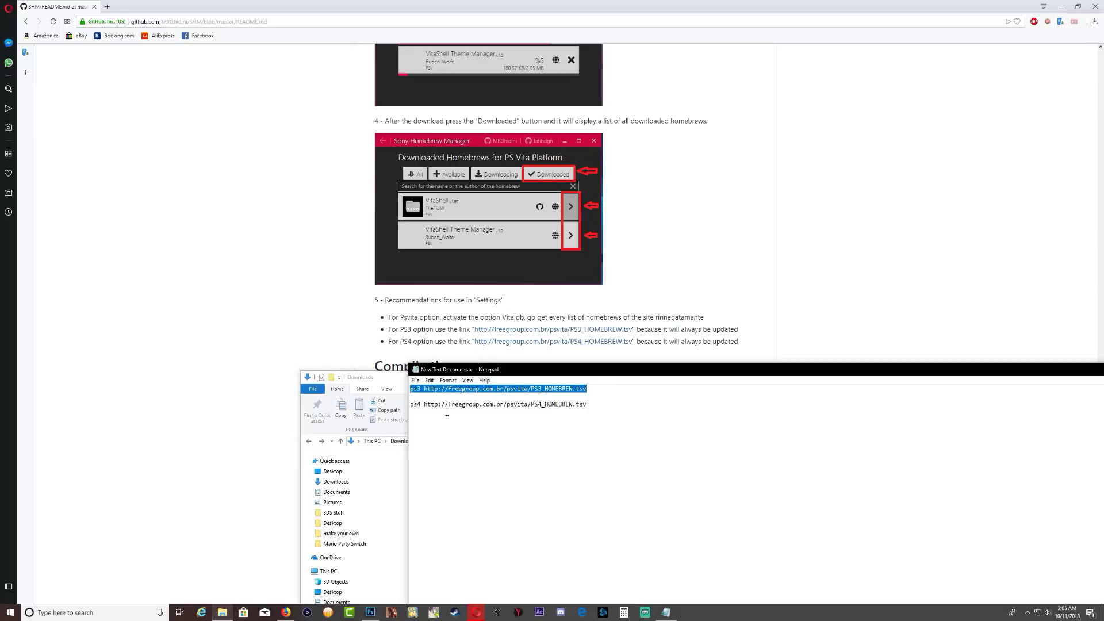
left_click_drag(413, 405, 586, 405)
left_click(605, 423)
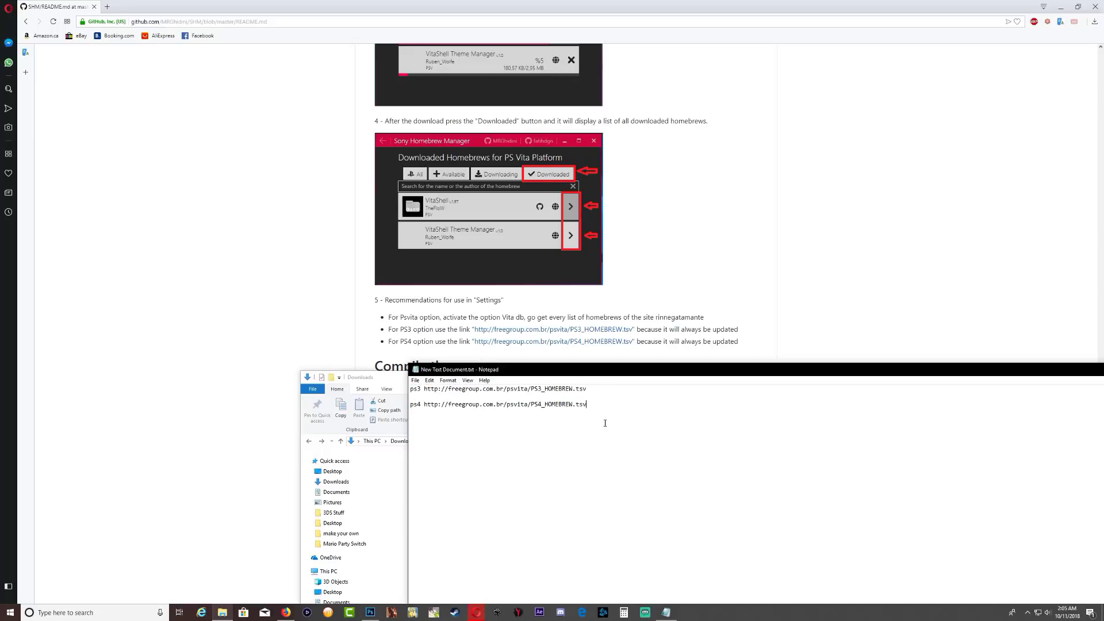
left_click_drag(845, 372, 524, 322)
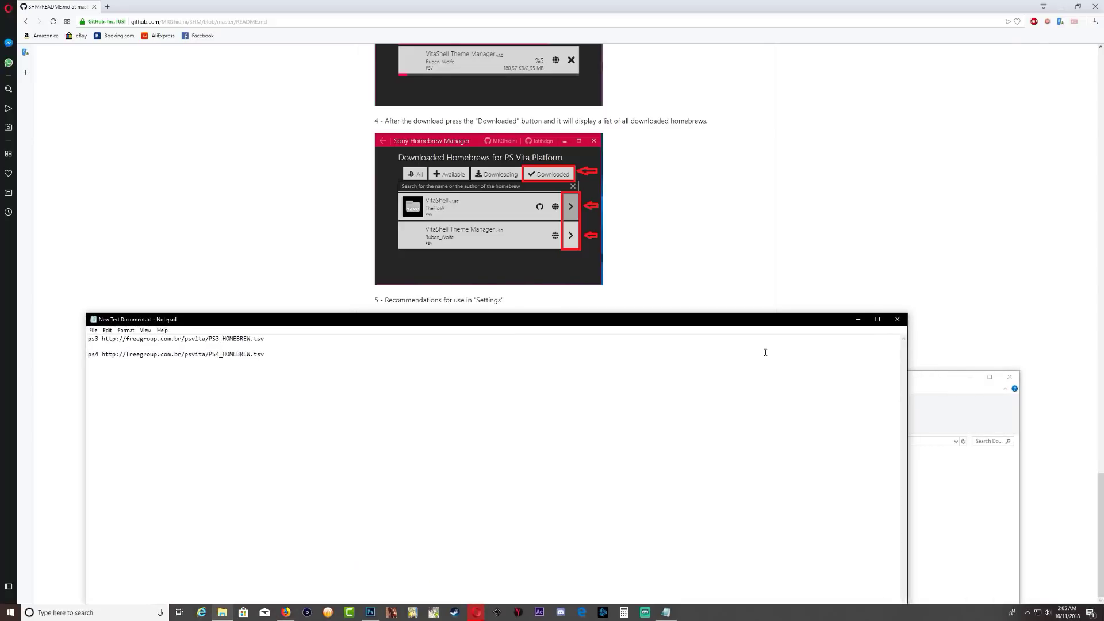
left_click(859, 320)
Extract Sony.Homebrew.Manager.1.4.zip directly into the Downloads folder.
left_click_drag(570, 380, 507, 236)
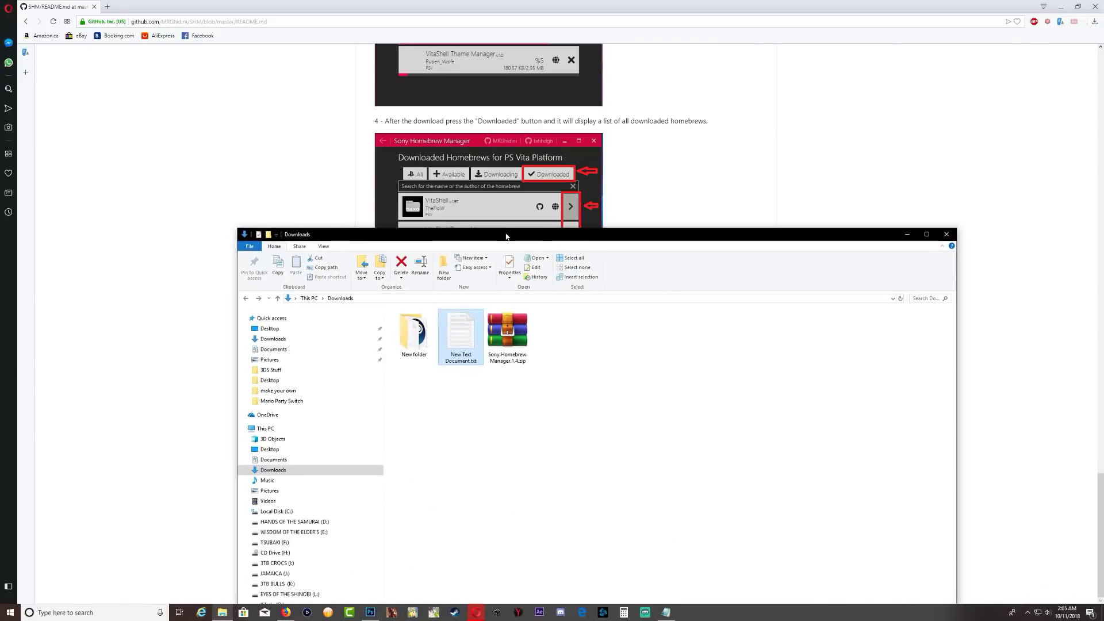
right_click(508, 342)
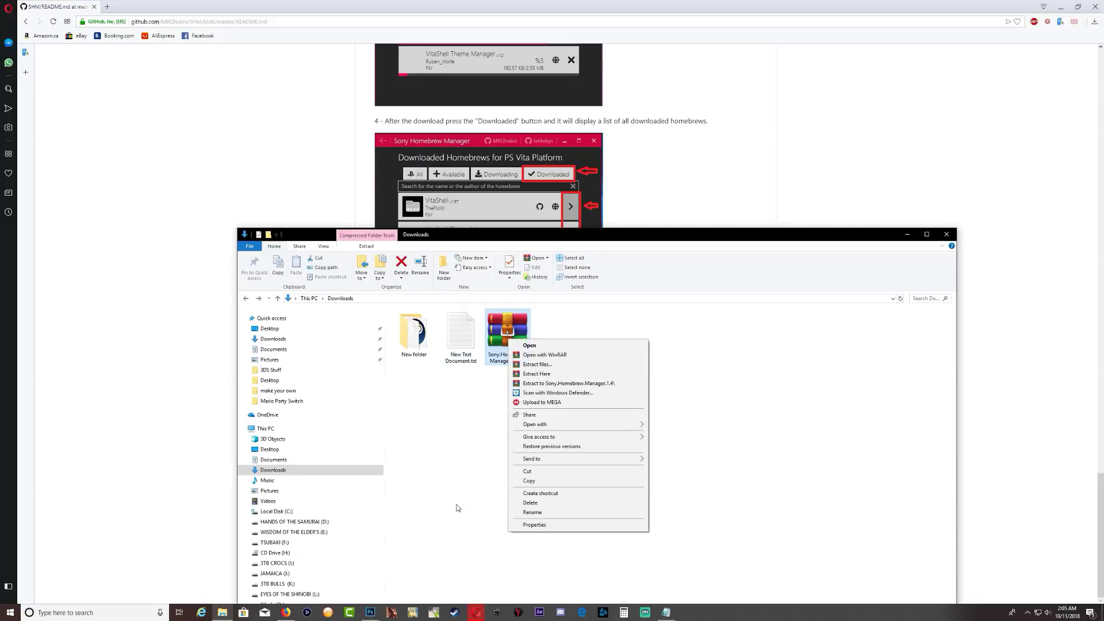
left_click(536, 374)
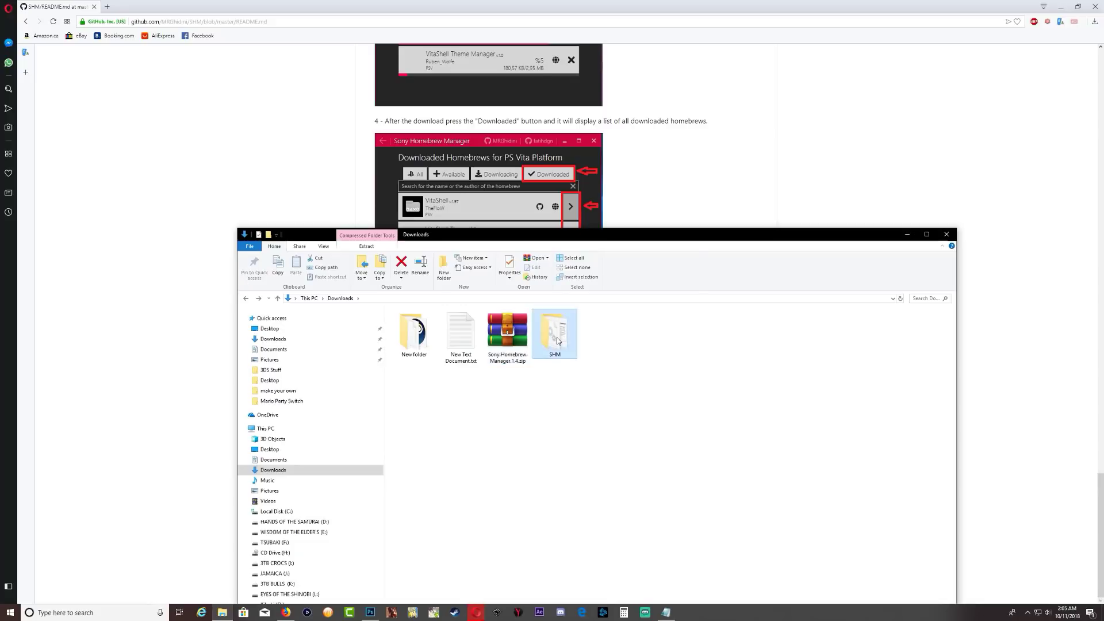
Run SHM.UI.exe from the extracted SHM folder as administrator and allow it to make changes to the device.
double_click(556, 337)
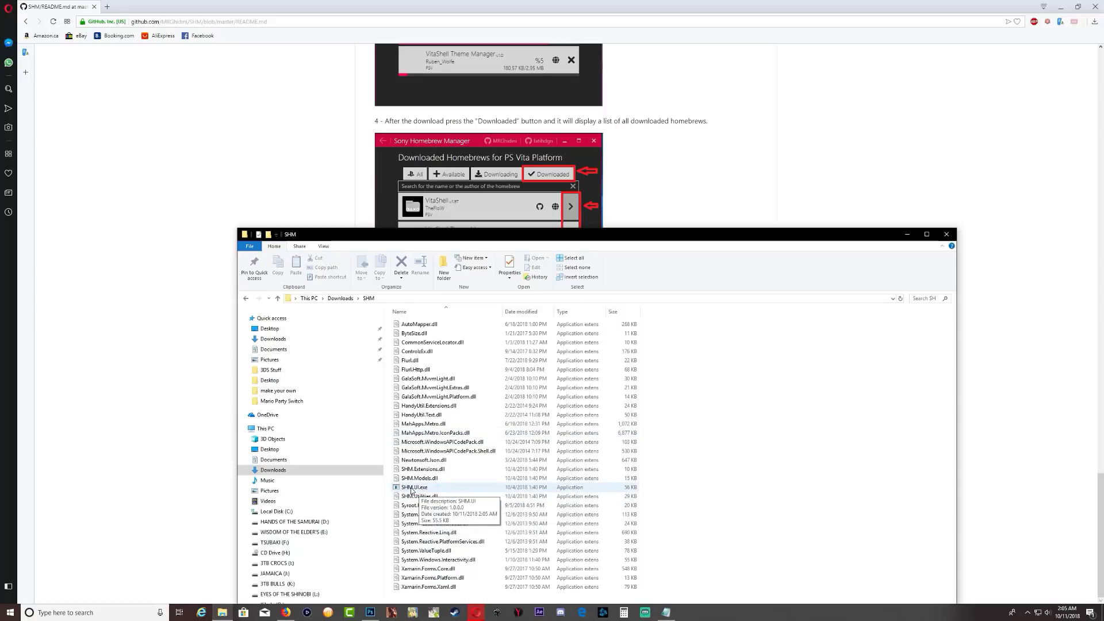
right_click(412, 488)
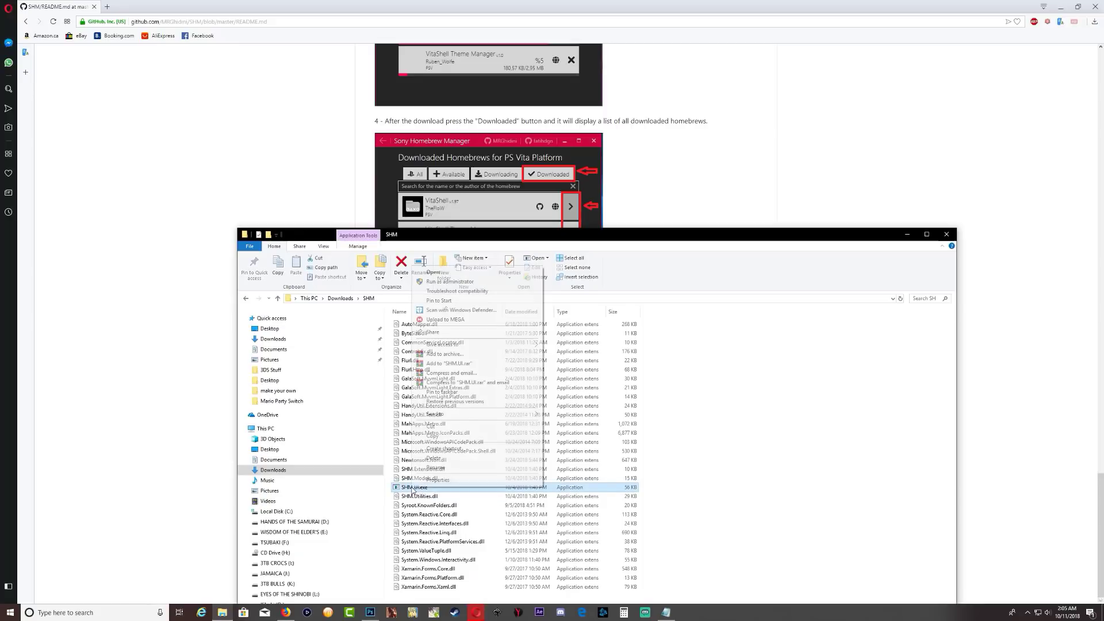
left_click(436, 282)
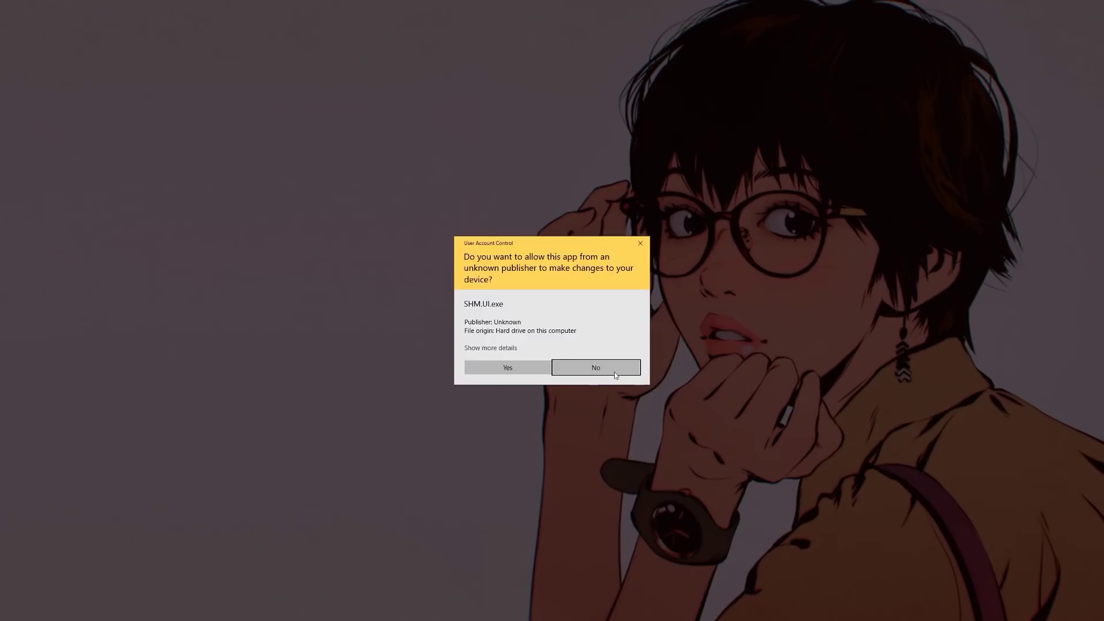
left_click(504, 363)
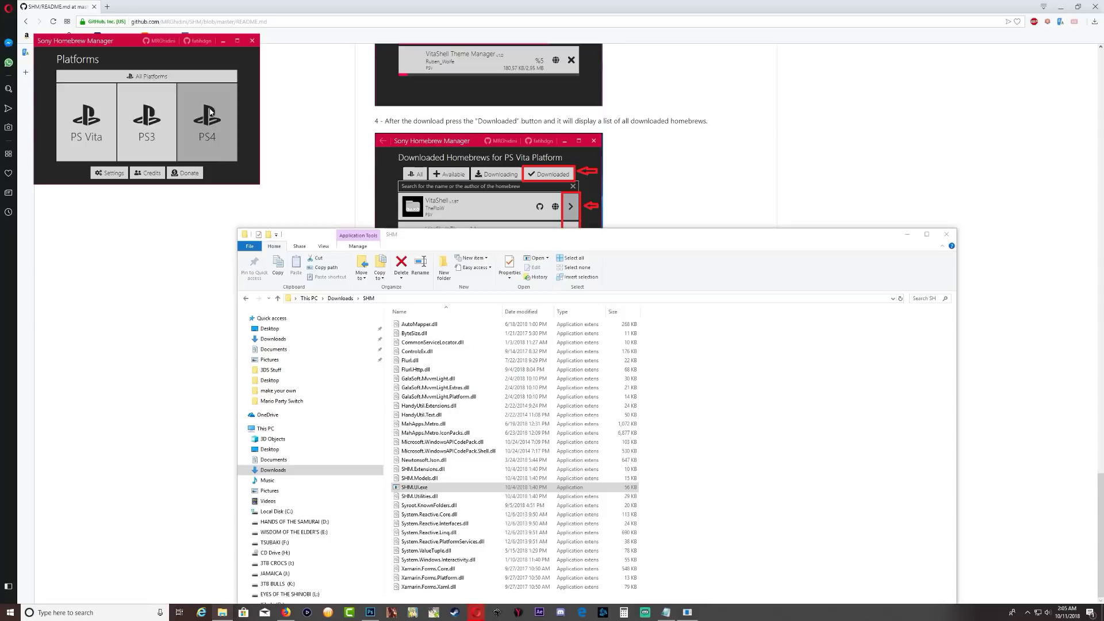
Open Sony Homebrew Manager's Settings and switch Use Vita DB off and back on to Yes.
left_click_drag(129, 39, 550, 270)
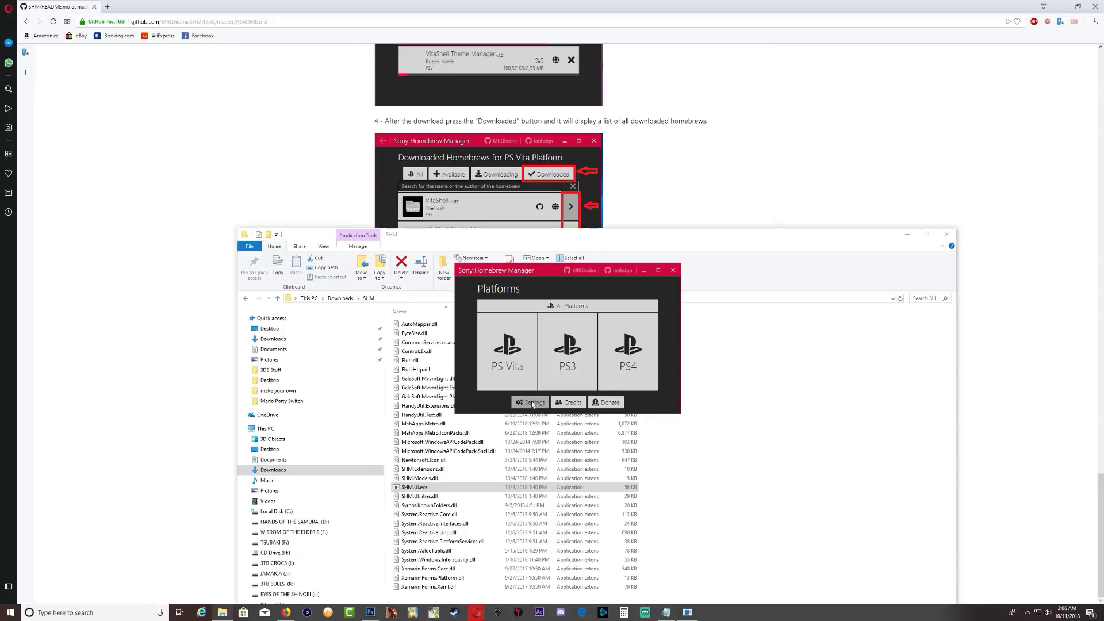
left_click(532, 403)
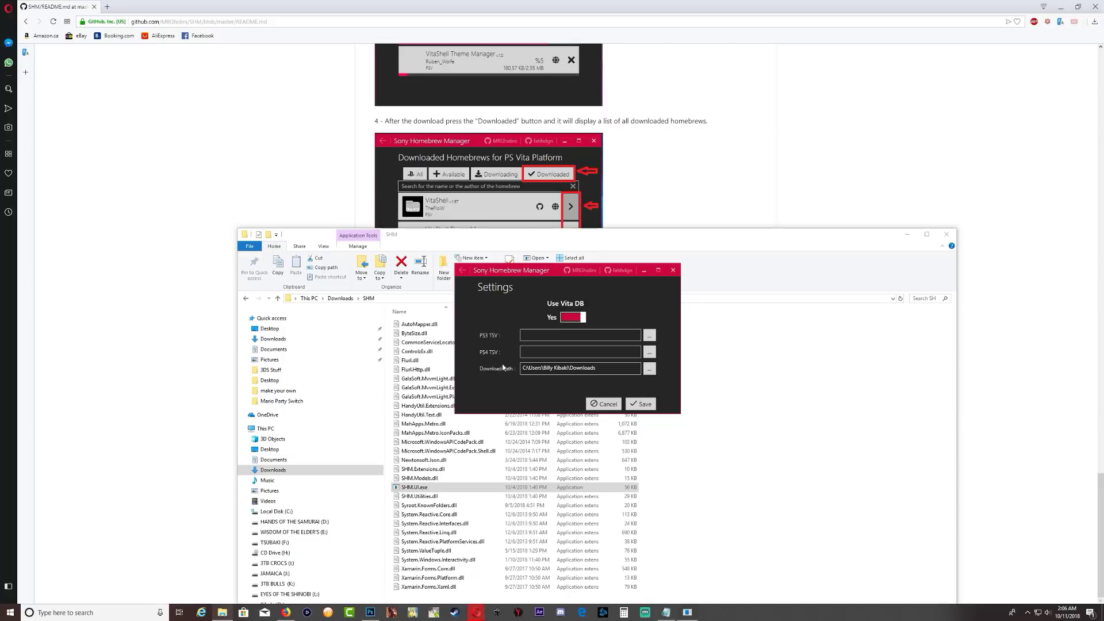
left_click(579, 318)
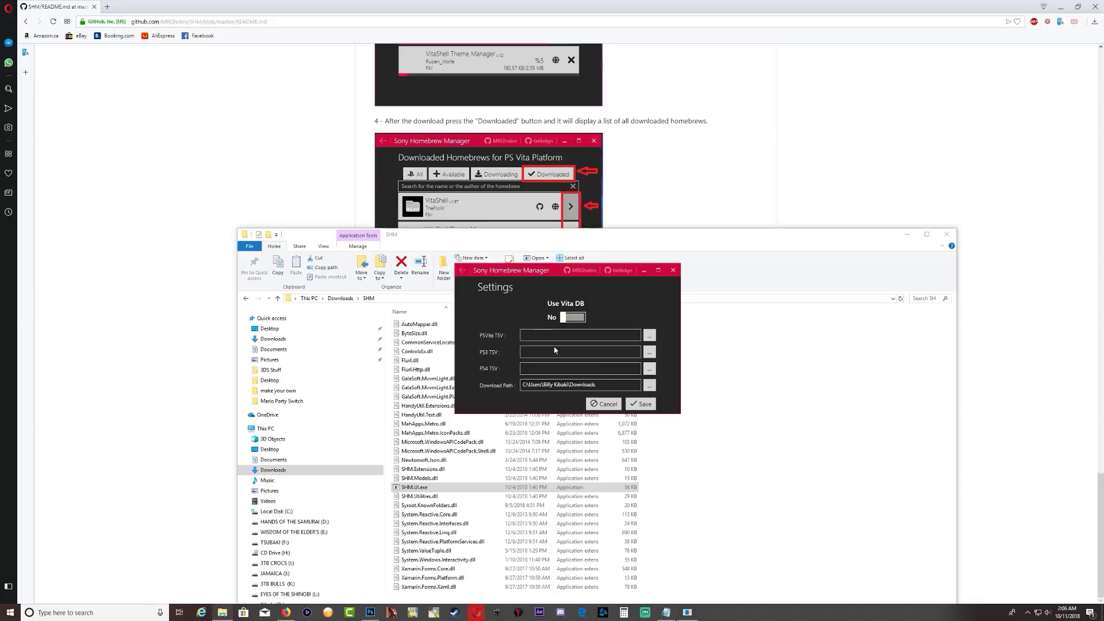
left_click(576, 318)
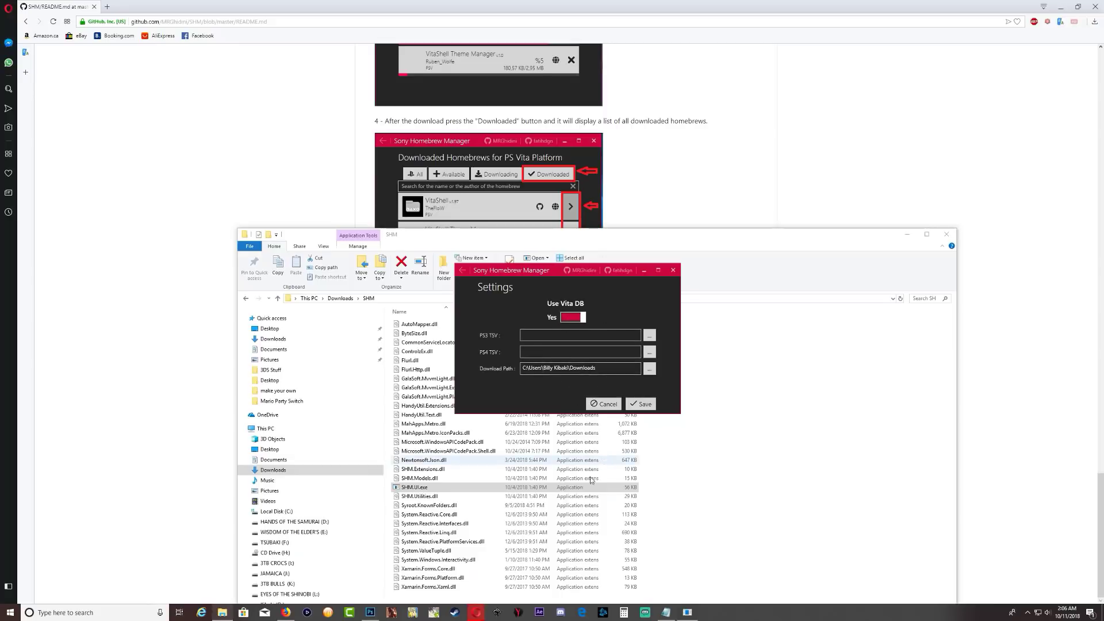
left_click(667, 613)
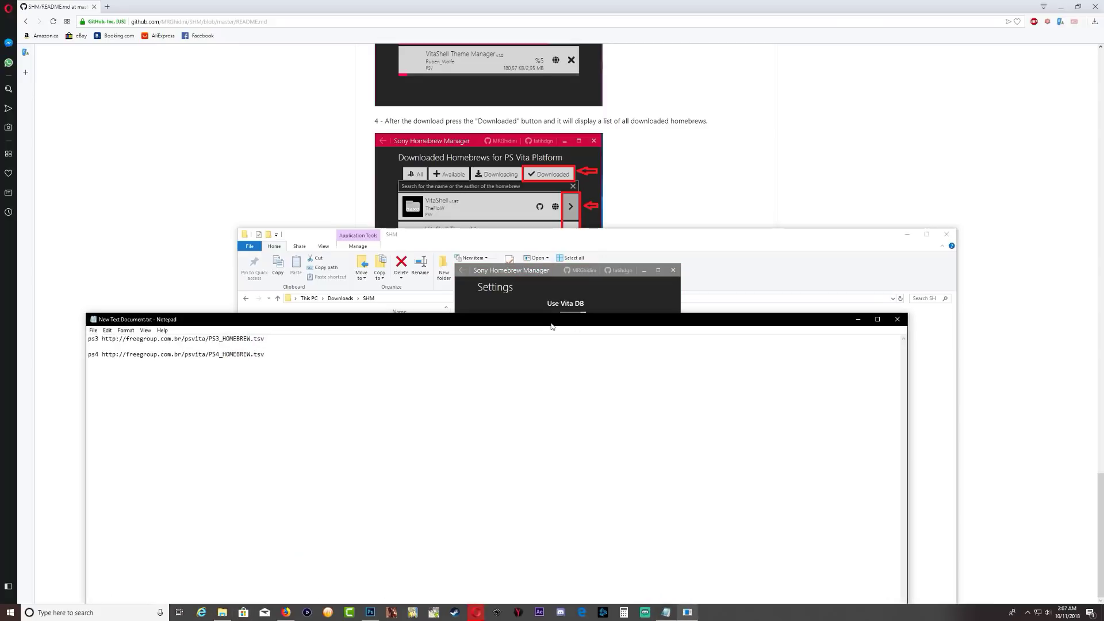
left_click_drag(230, 315, 294, 404)
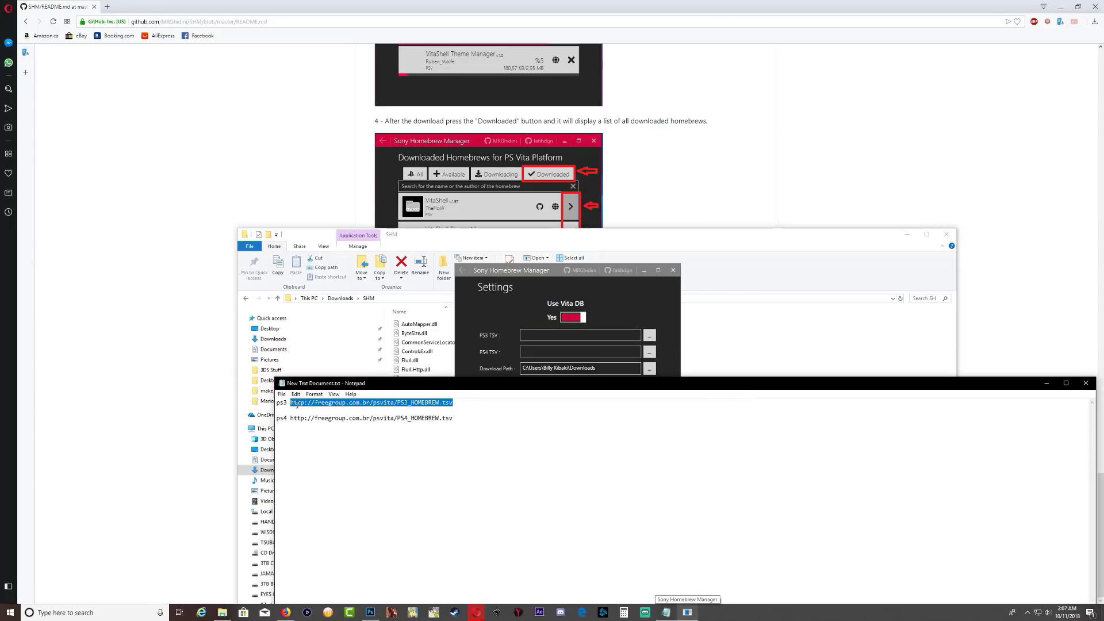
right_click(297, 405)
left_click(322, 433)
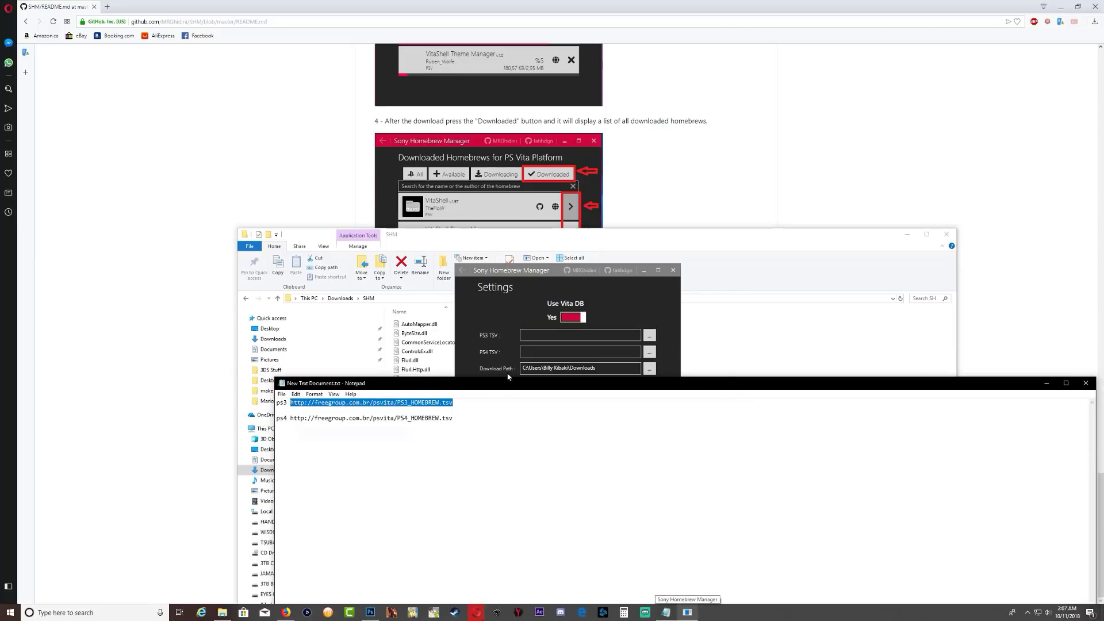
right_click(528, 334)
left_click(570, 367)
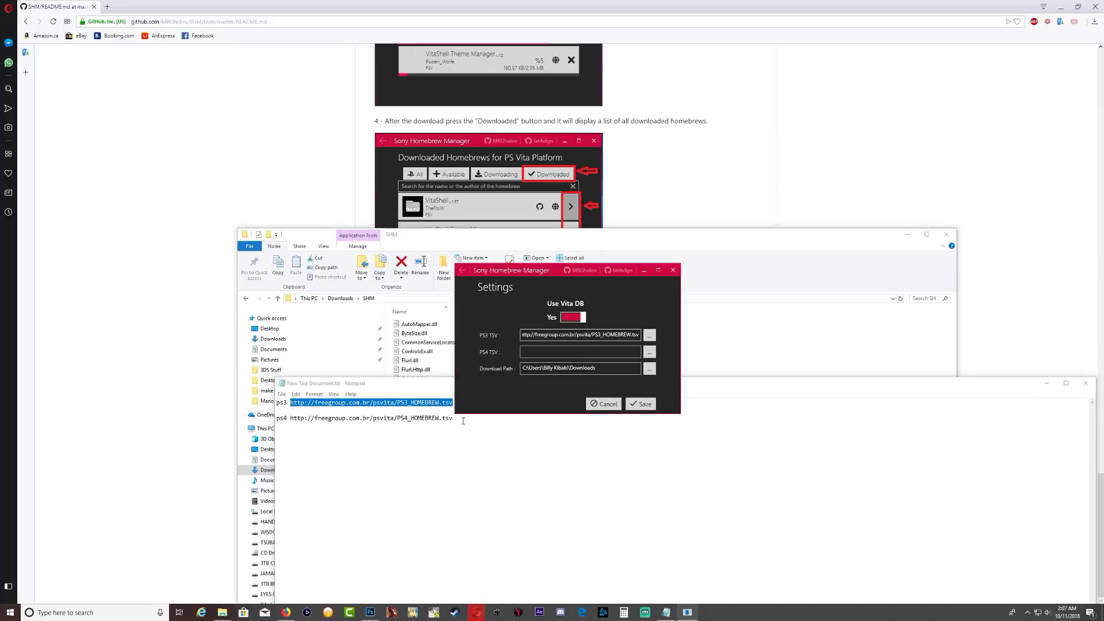
left_click(463, 420)
left_click_drag(454, 419, 291, 419)
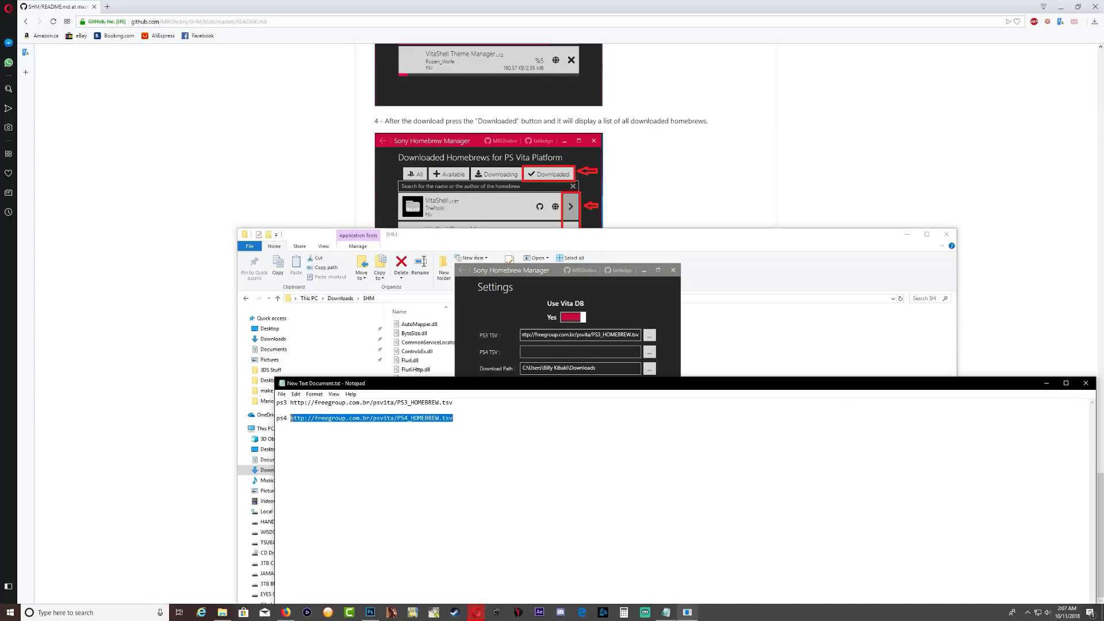
right_click(292, 418)
left_click(322, 445)
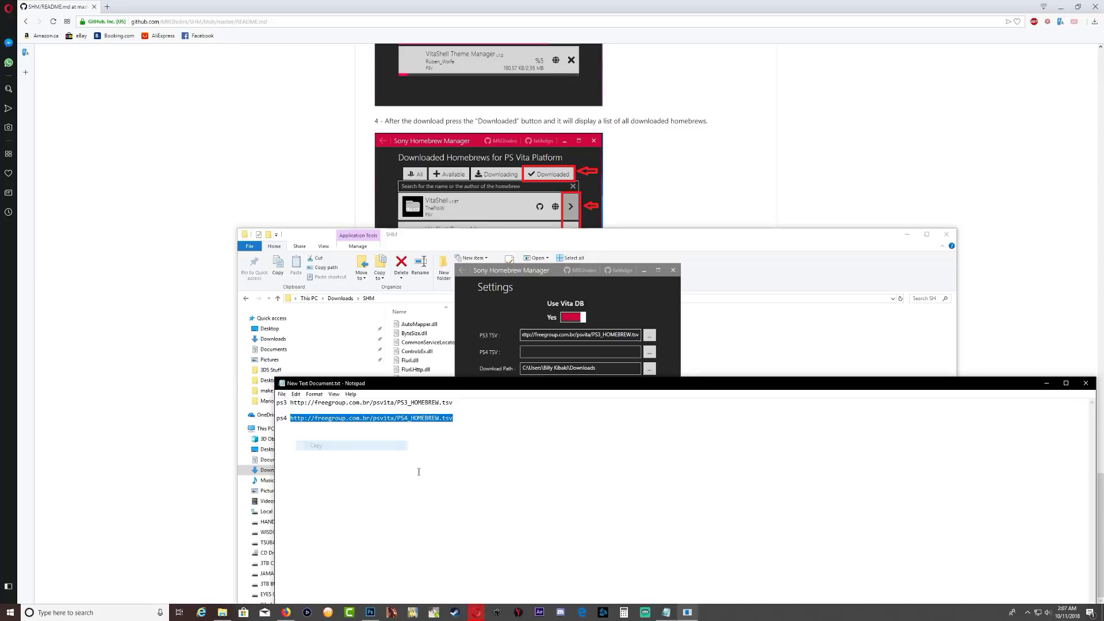
left_click(604, 352)
right_click(603, 351)
left_click(624, 387)
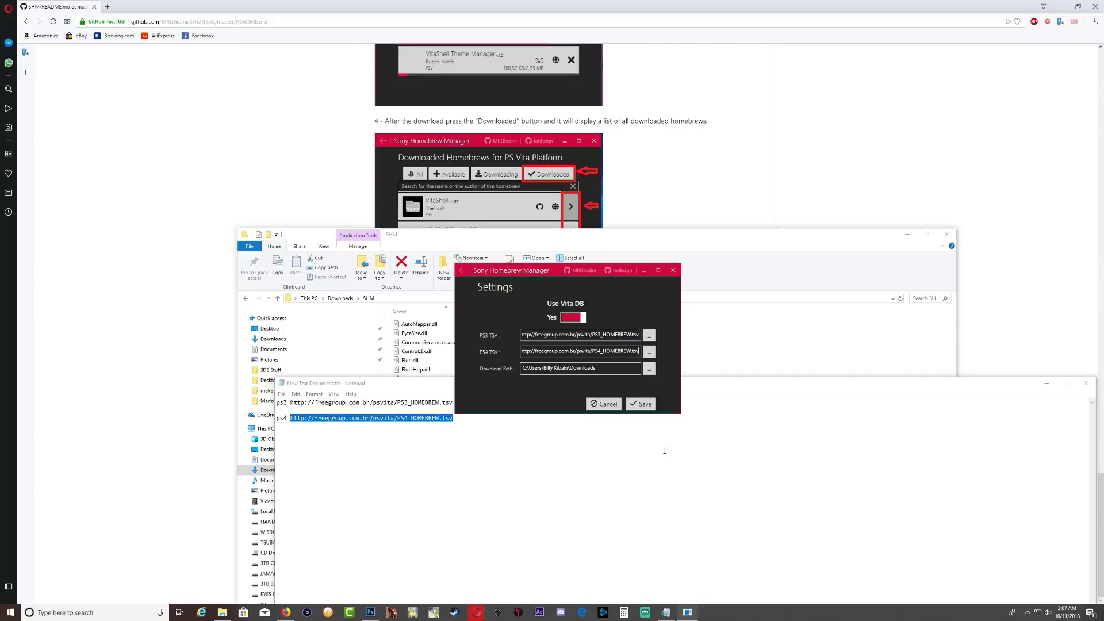
left_click(641, 404)
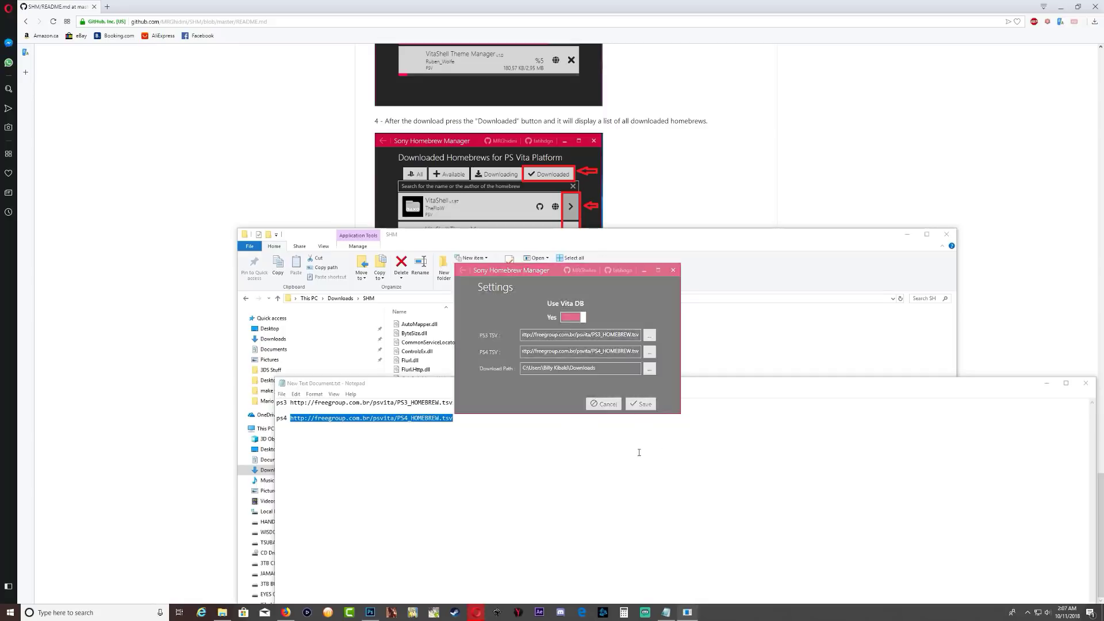
left_click(570, 357)
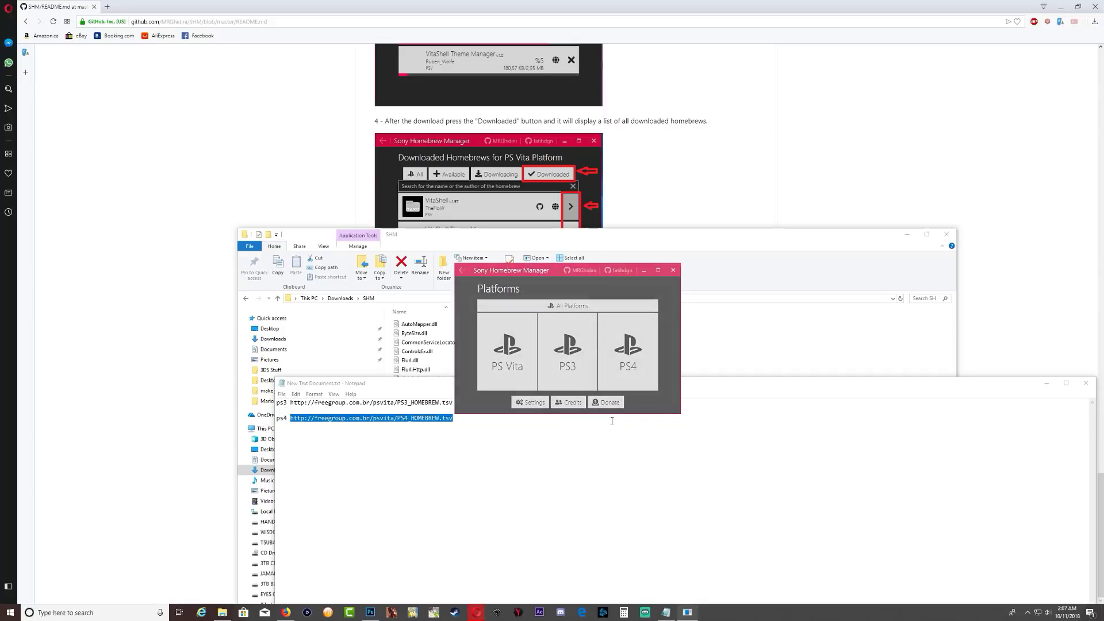
left_click(608, 357)
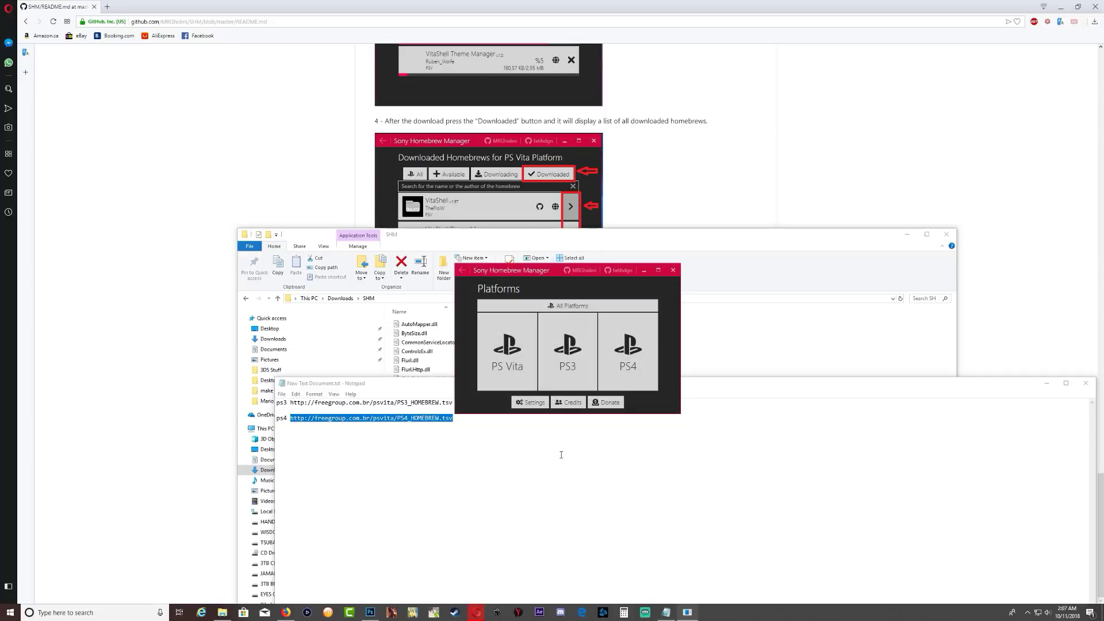
Maximize Sony Homebrew Manager and look through the homebrew lists for the PS Vita, PS3 and PS4 platforms in turn.
left_click(659, 270)
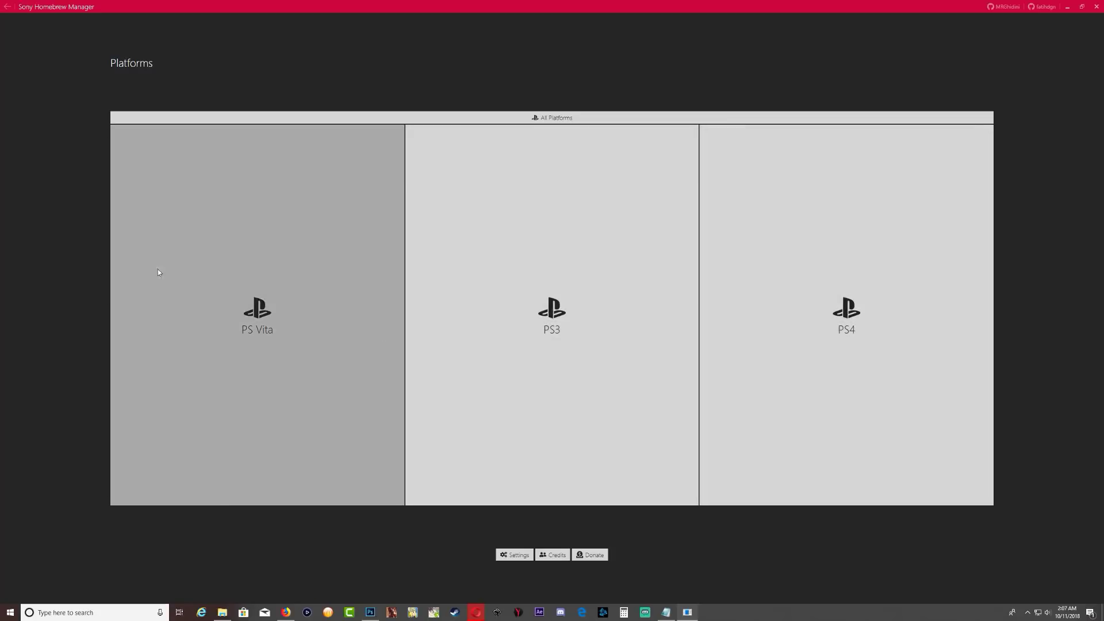
left_click(265, 287)
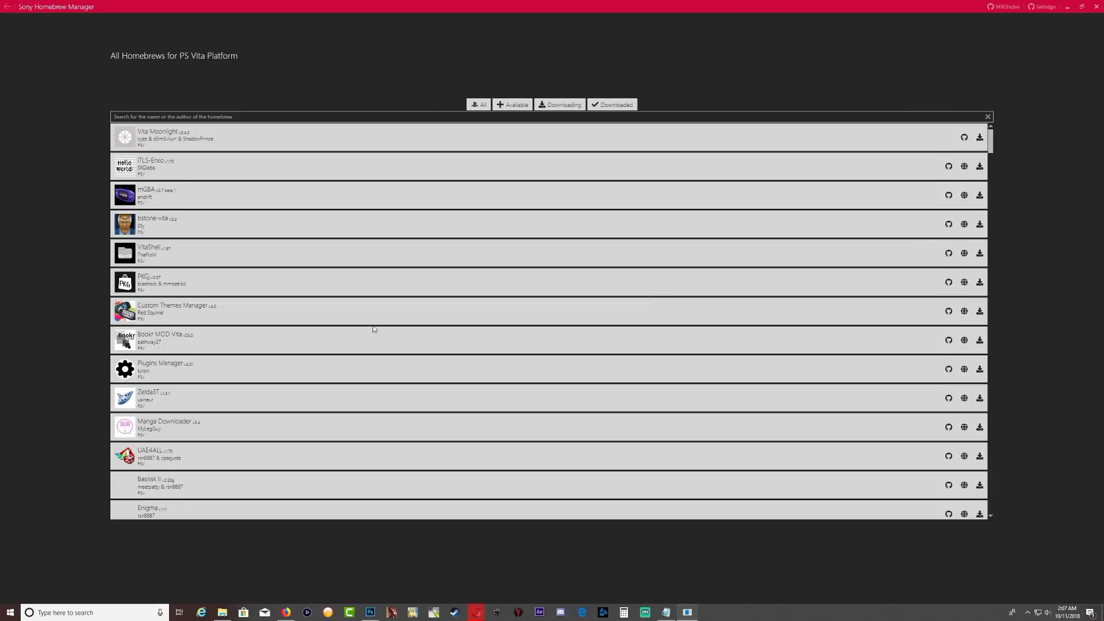
scroll(256, 419, "down", 15)
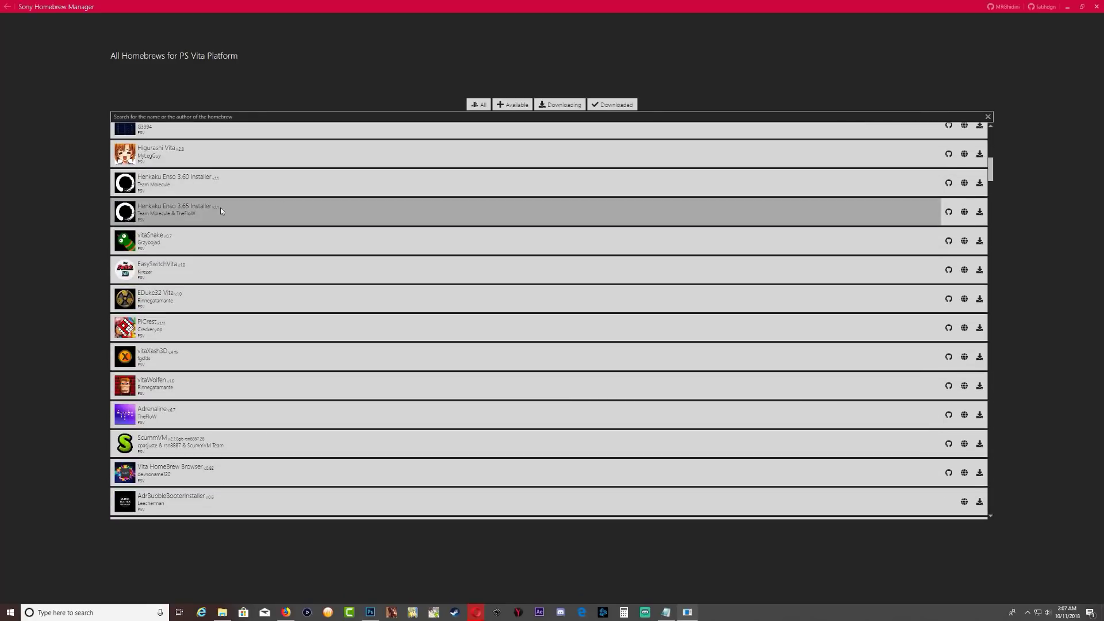
left_click(7, 6)
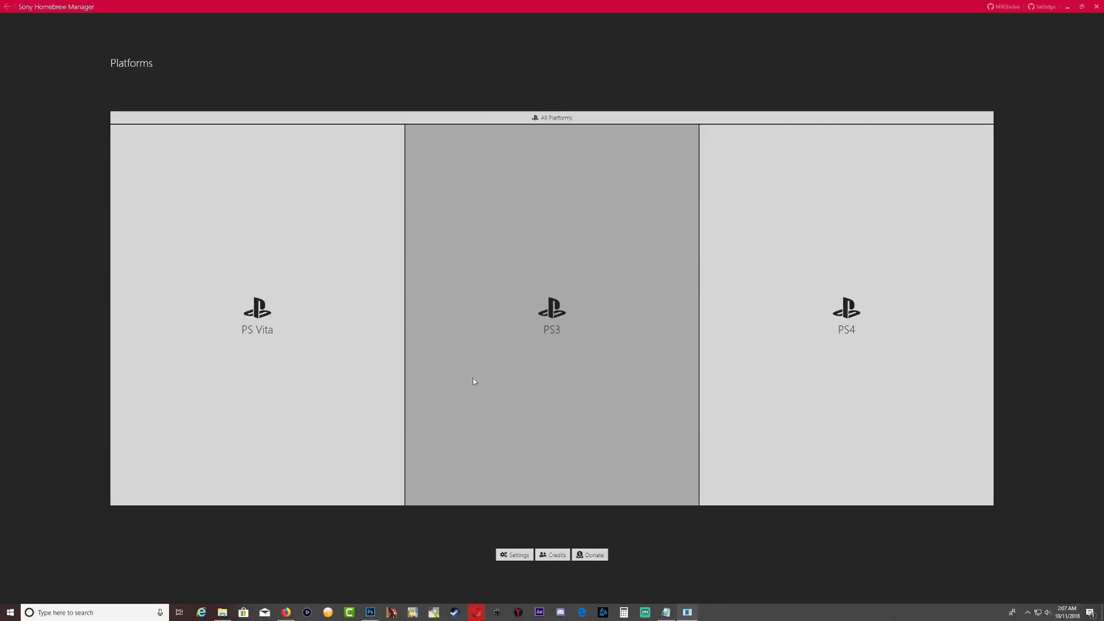
left_click(546, 320)
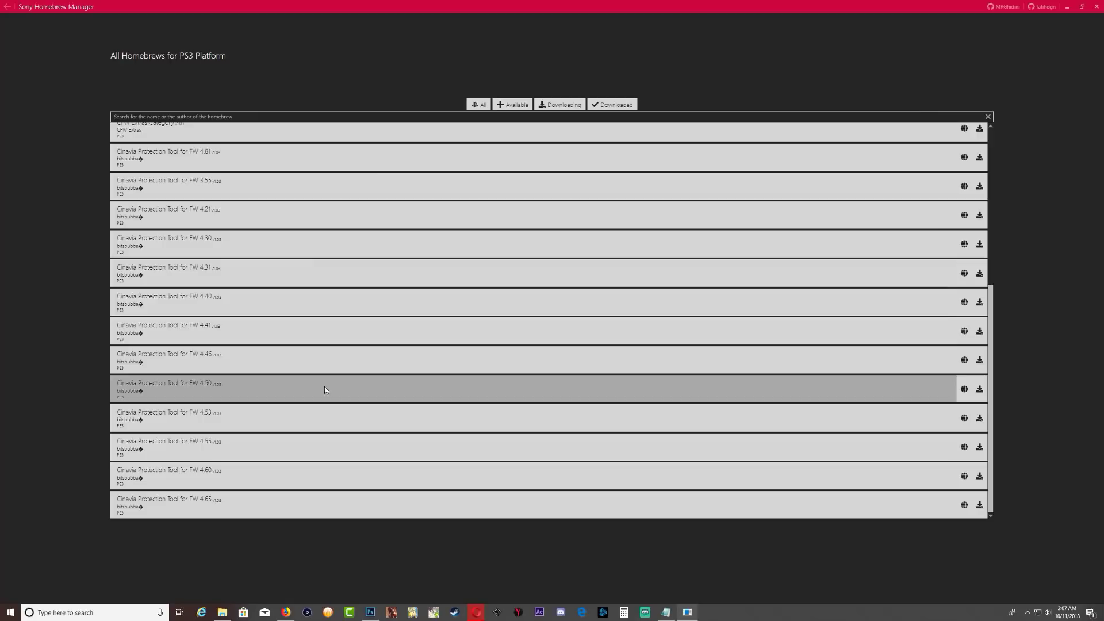
scroll(347, 288, "up", 2)
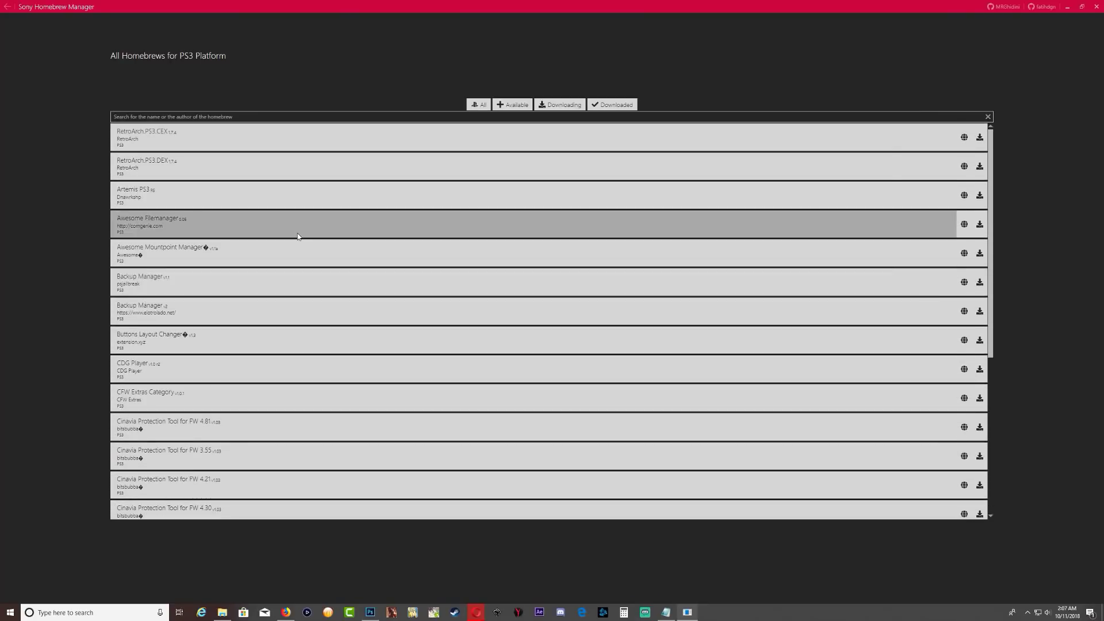
scroll(319, 307, "down", 1)
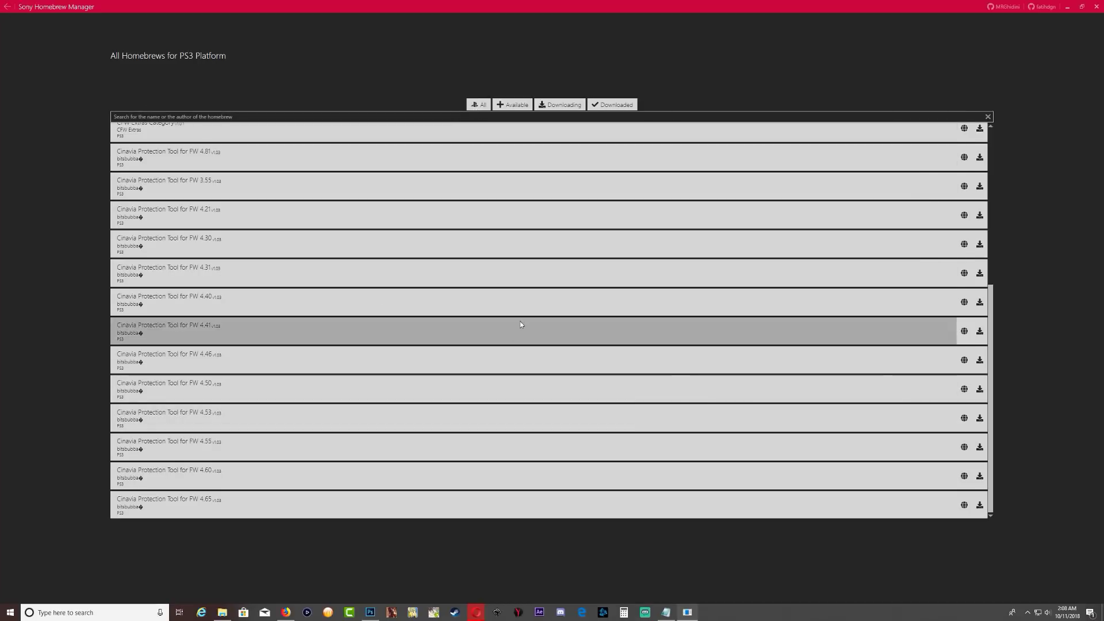
scroll(494, 308, "up", 5)
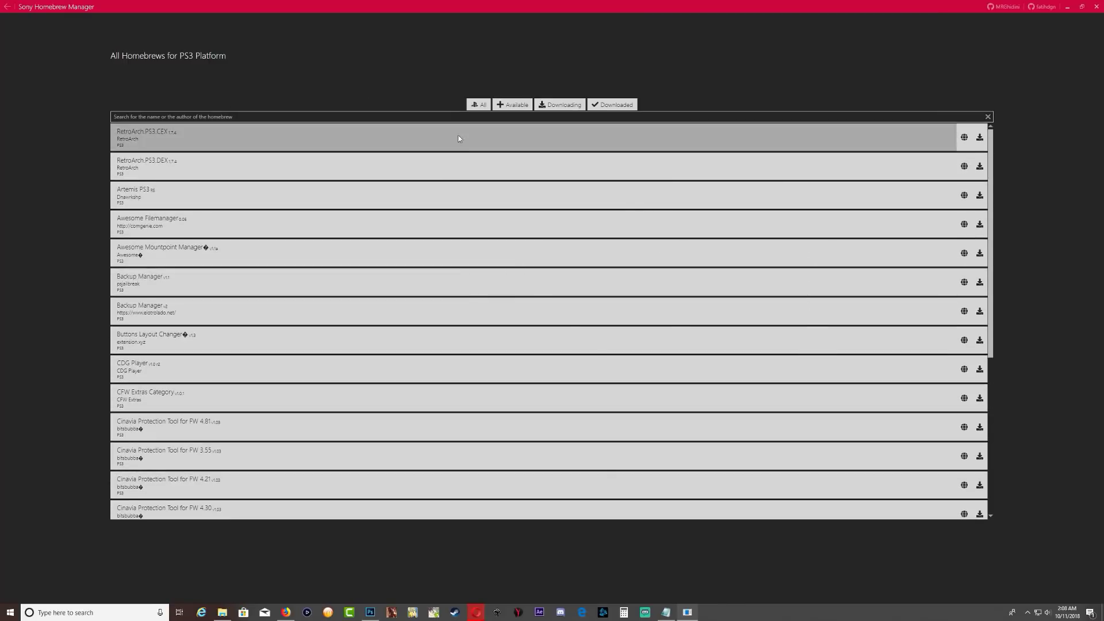
left_click(8, 7)
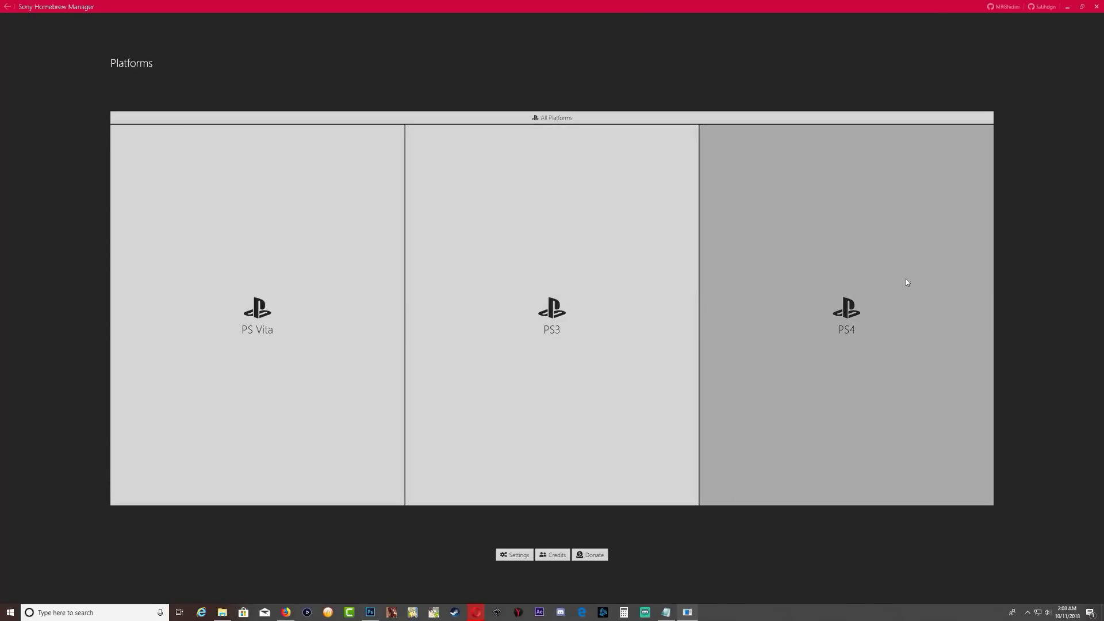
left_click(906, 278)
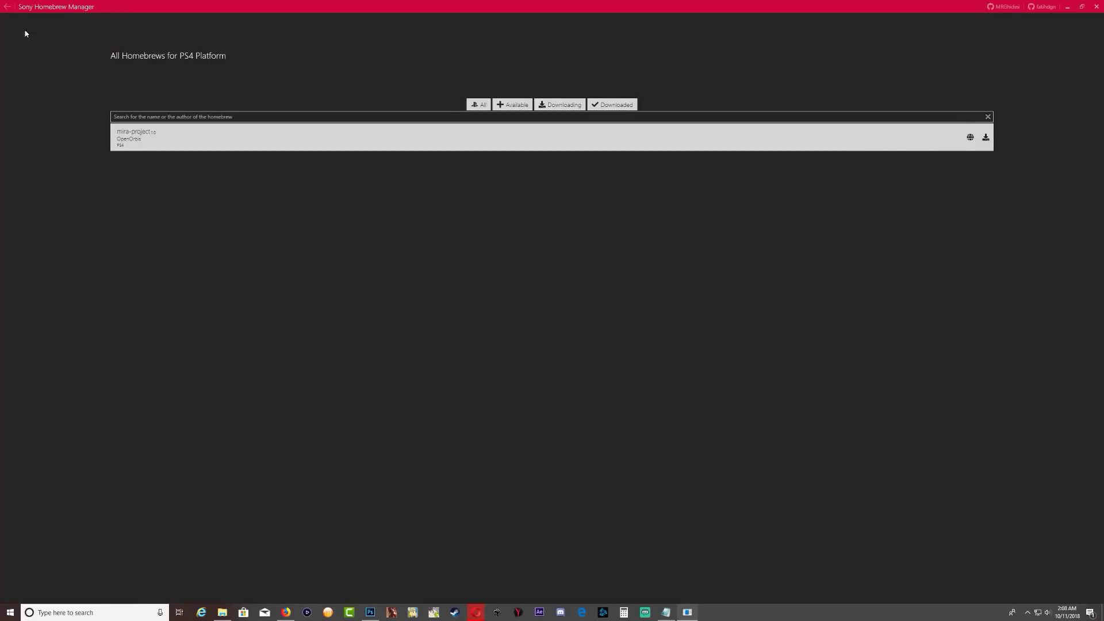
left_click(8, 7)
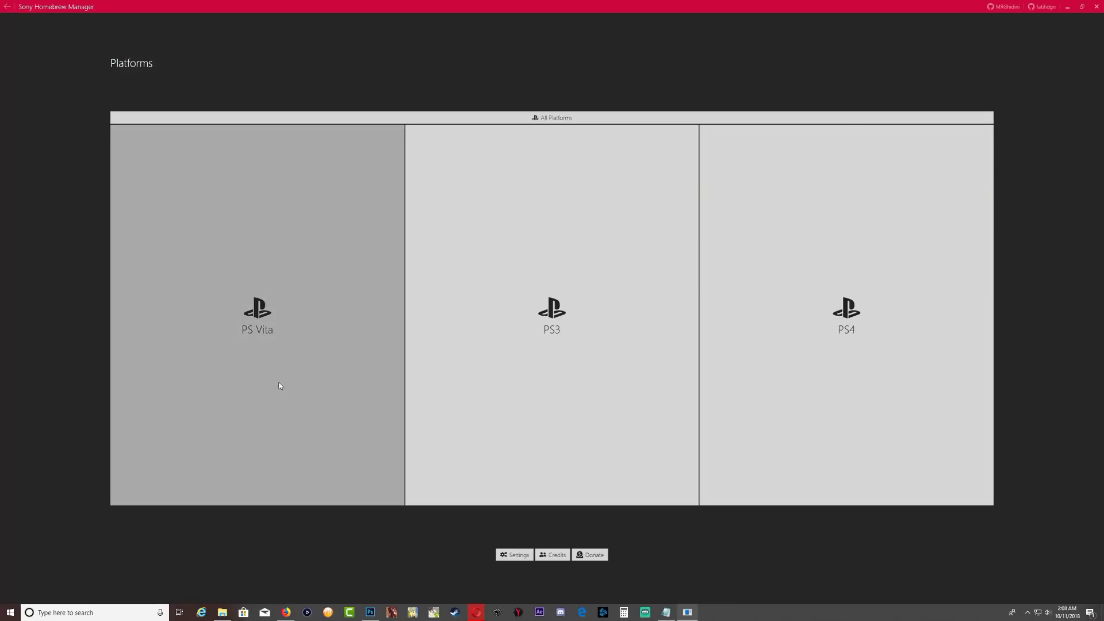
Download PKGj from the PS Vita homebrew list and minimize Sony Homebrew Manager.
left_click(254, 284)
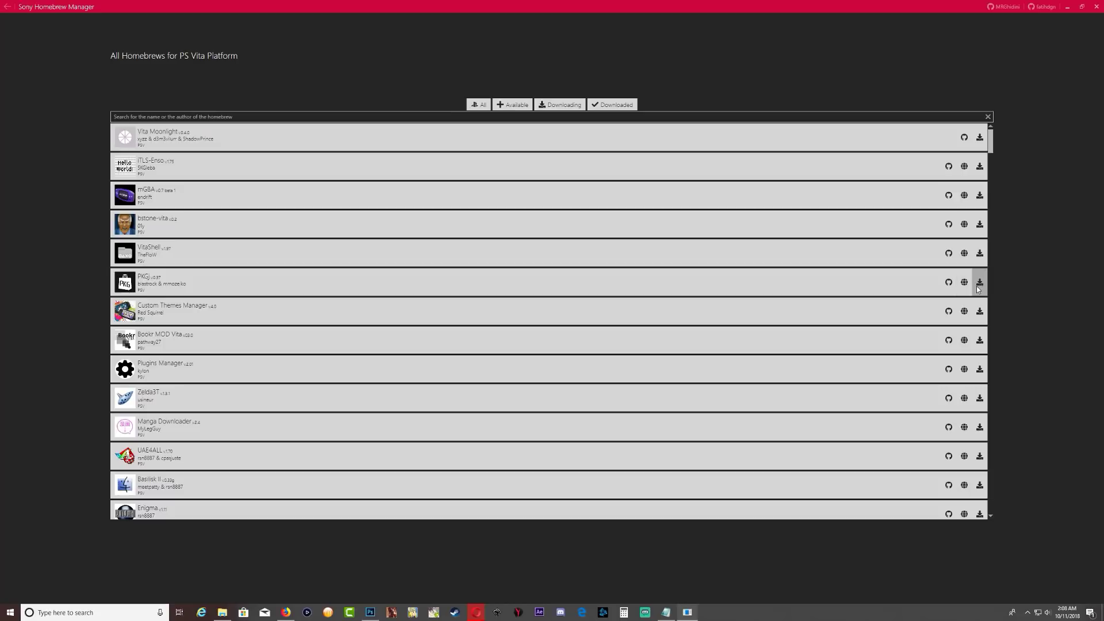
left_click(980, 283)
left_click(1067, 10)
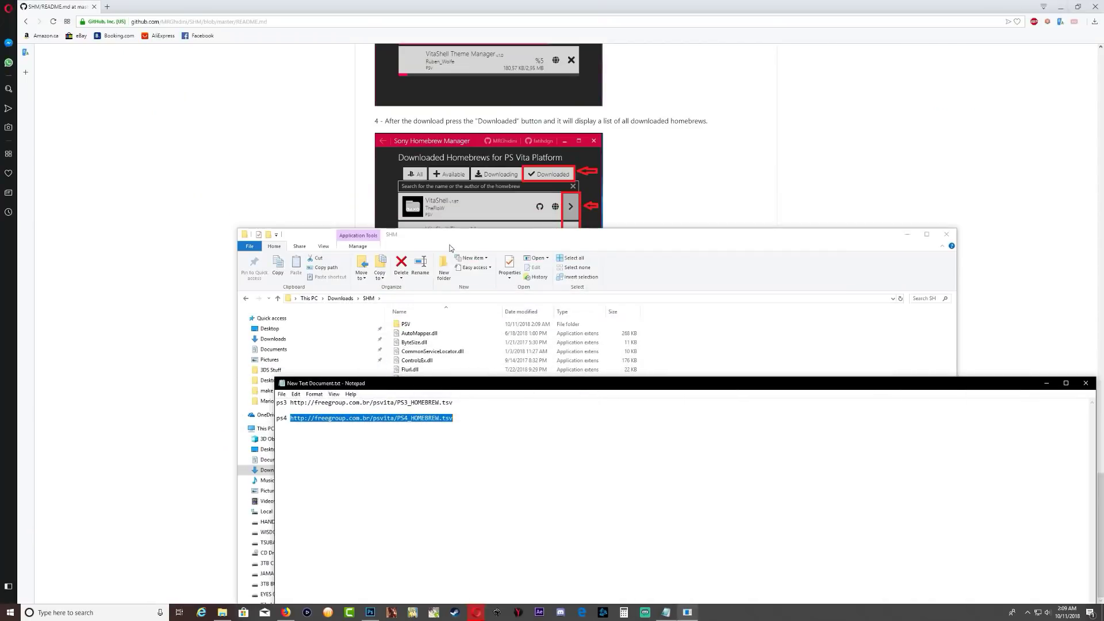
Close the text document and open the PKGj folder within SHM's PSV folder to check the downloaded VPK file.
left_click(1086, 383)
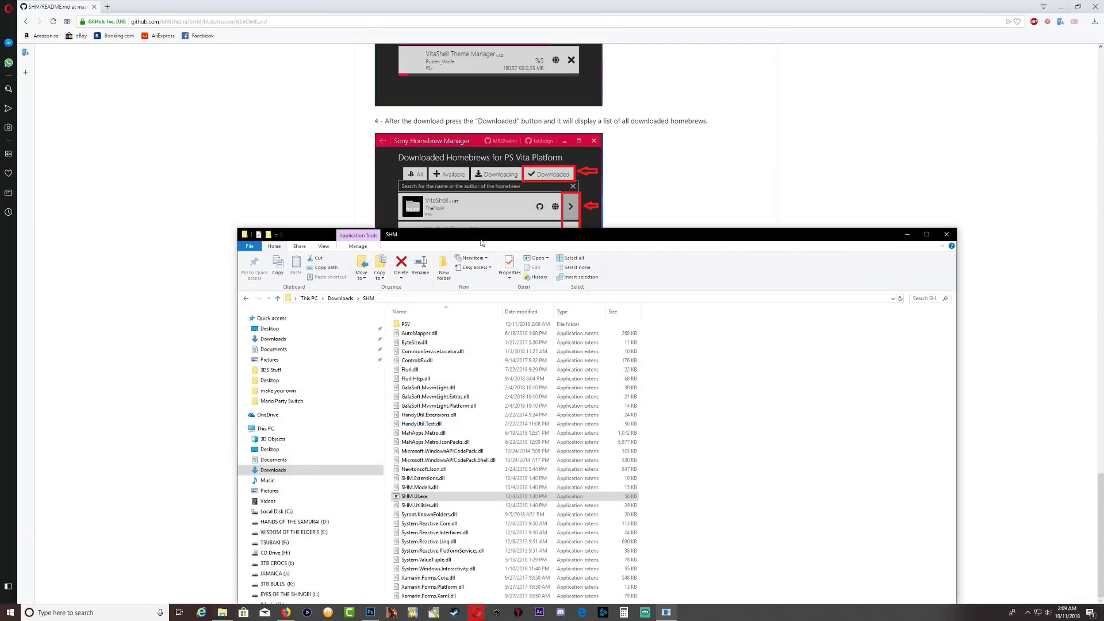
left_click_drag(481, 230, 441, 87)
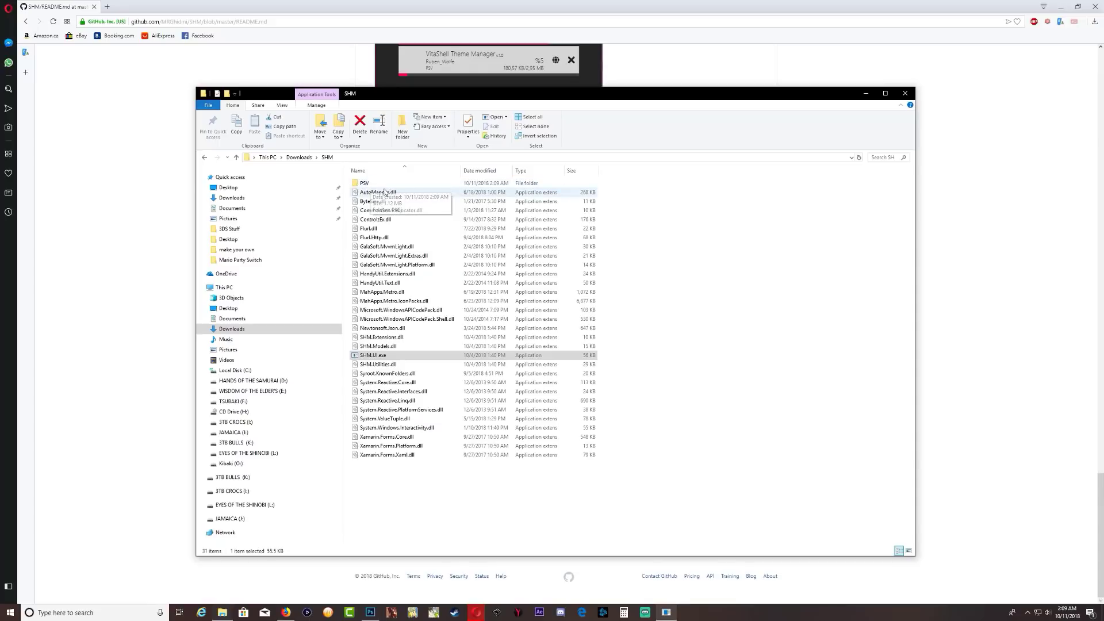
double_click(368, 184)
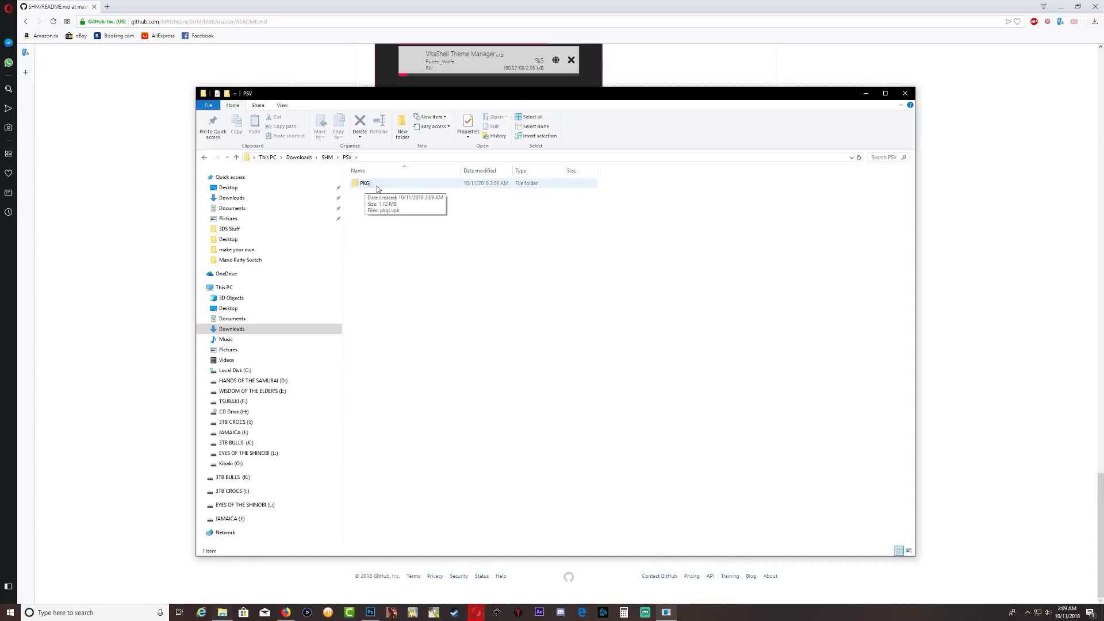
double_click(368, 184)
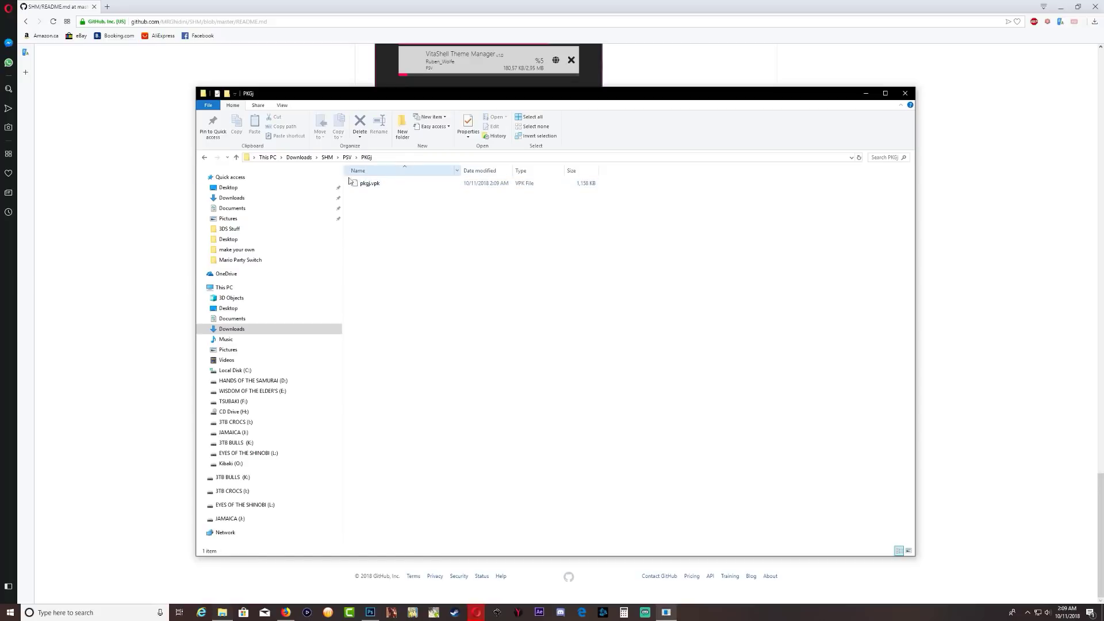
left_click_drag(442, 250, 631, 345)
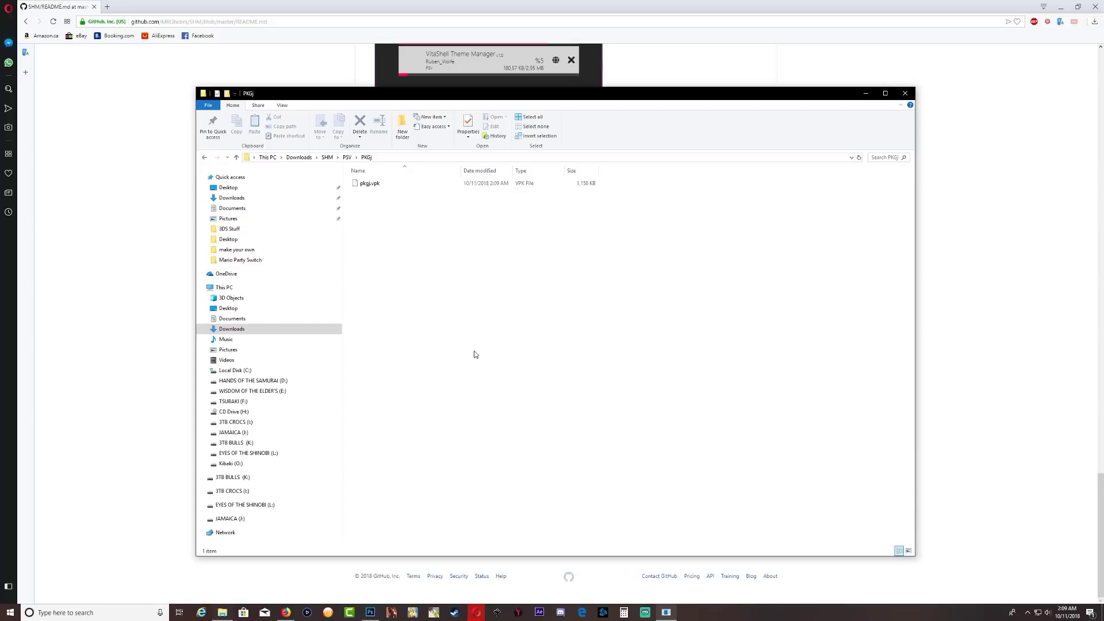
Switch back to Sony Homebrew Manager and return to the Platforms overview.
left_click(669, 615)
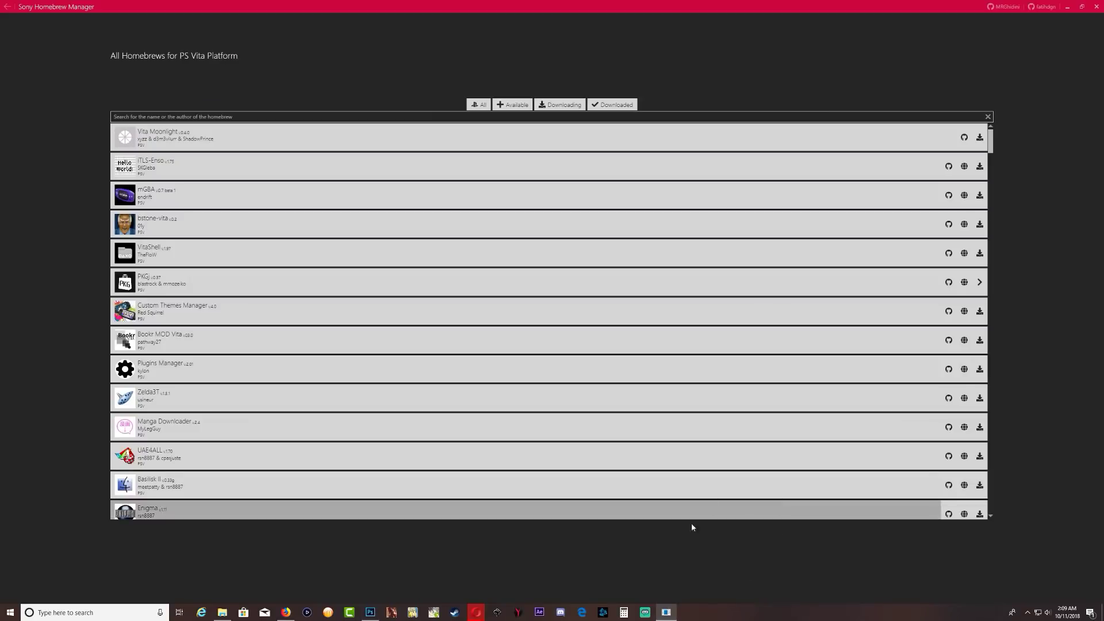
left_click(6, 7)
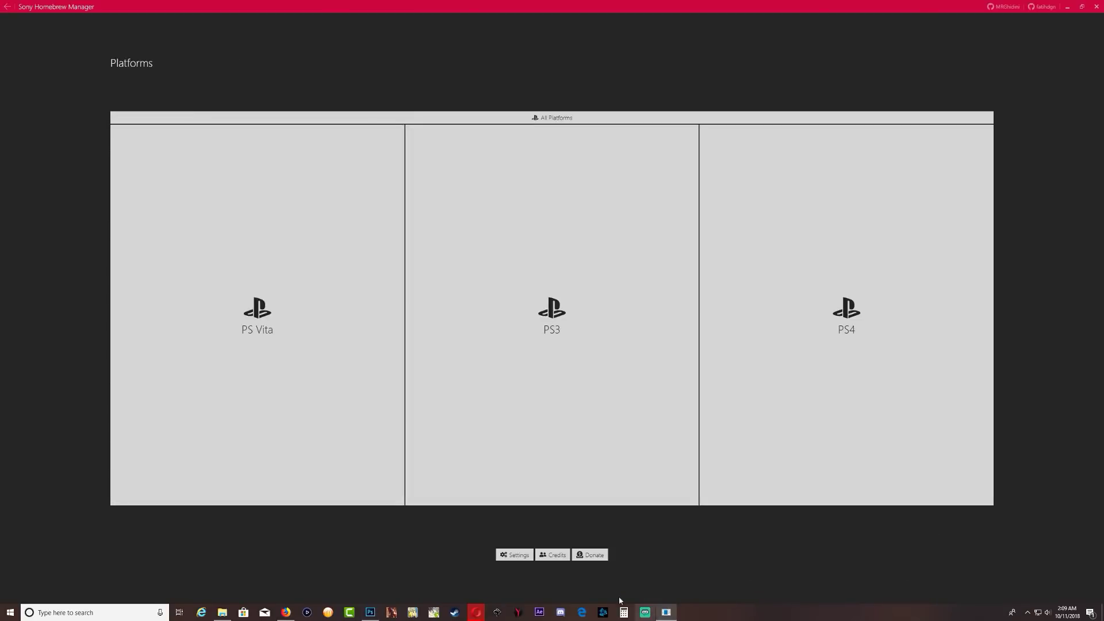